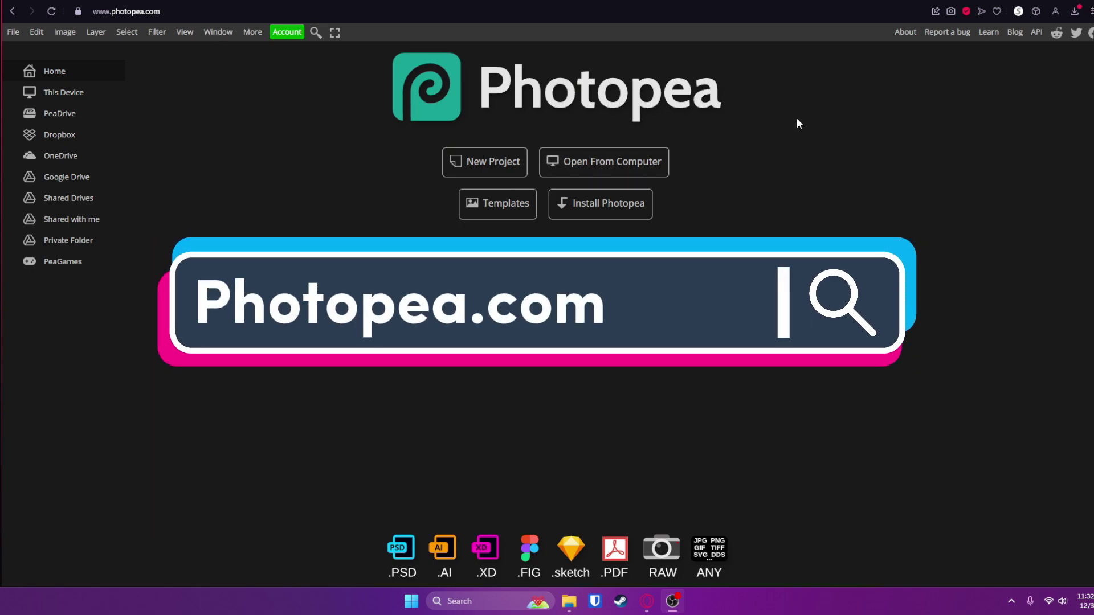
Create a new 1280 x 720 document from the Youtube Thumbnail preset.
{"action": "left_click", "coordinate": [511, 163]}
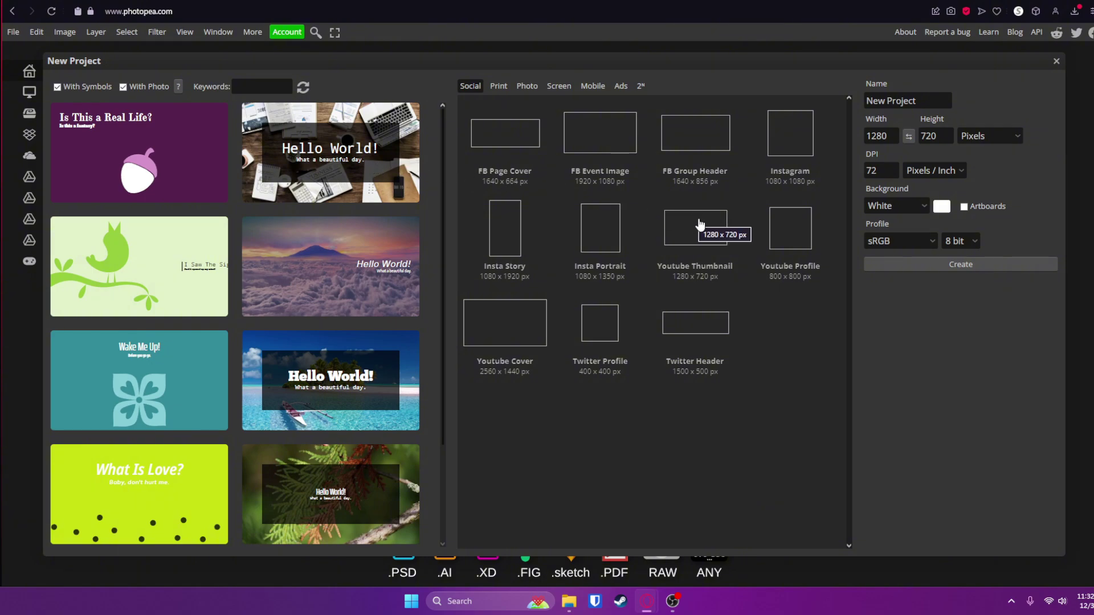
{"action": "left_click", "coordinate": [704, 244]}
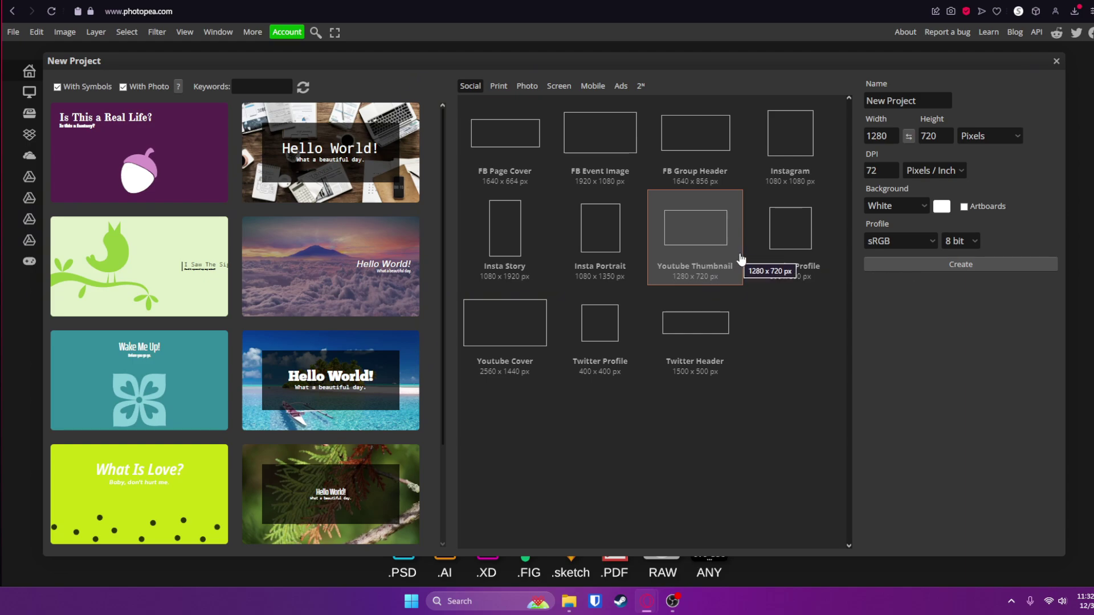
{"action": "left_click", "coordinate": [939, 266]}
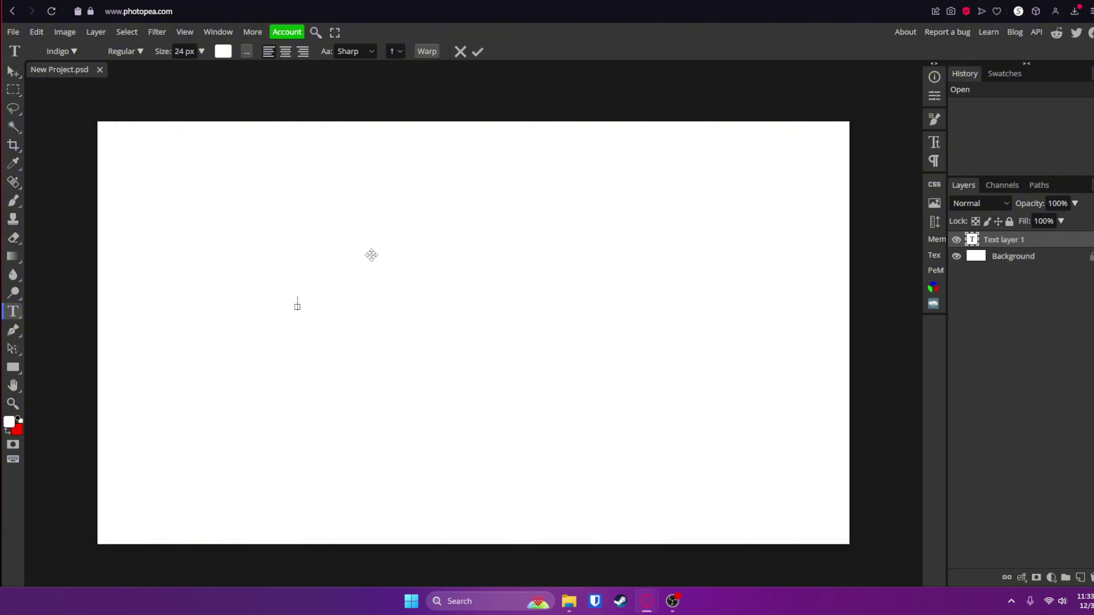
Type the word on the canvas, set its text colour to black and commit it.
{"action": "type", "text": "Hello"}
{"action": "left_click", "coordinate": [222, 52]}
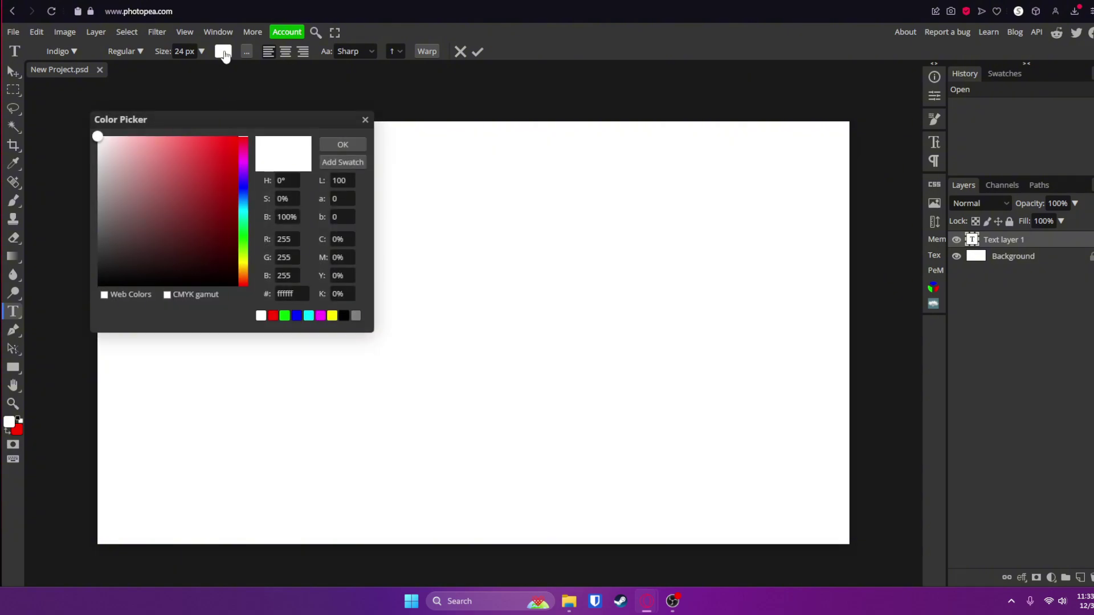
{"action": "left_click_drag", "start_coordinate": [172, 200], "coordinate": [47, 316]}
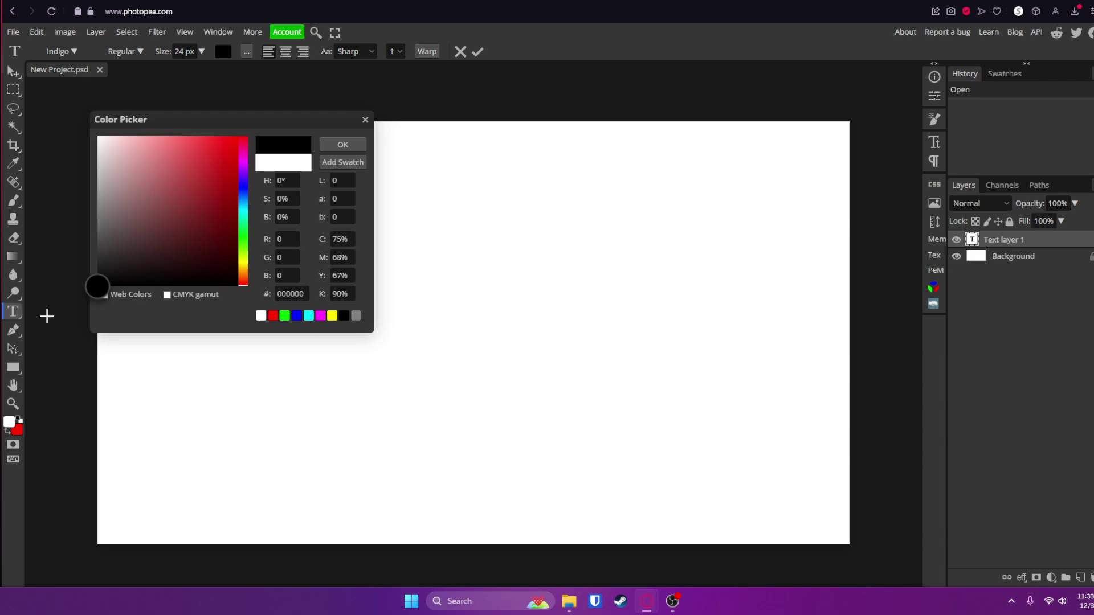
{"action": "left_click", "coordinate": [343, 144]}
{"action": "left_click", "coordinate": [477, 52]}
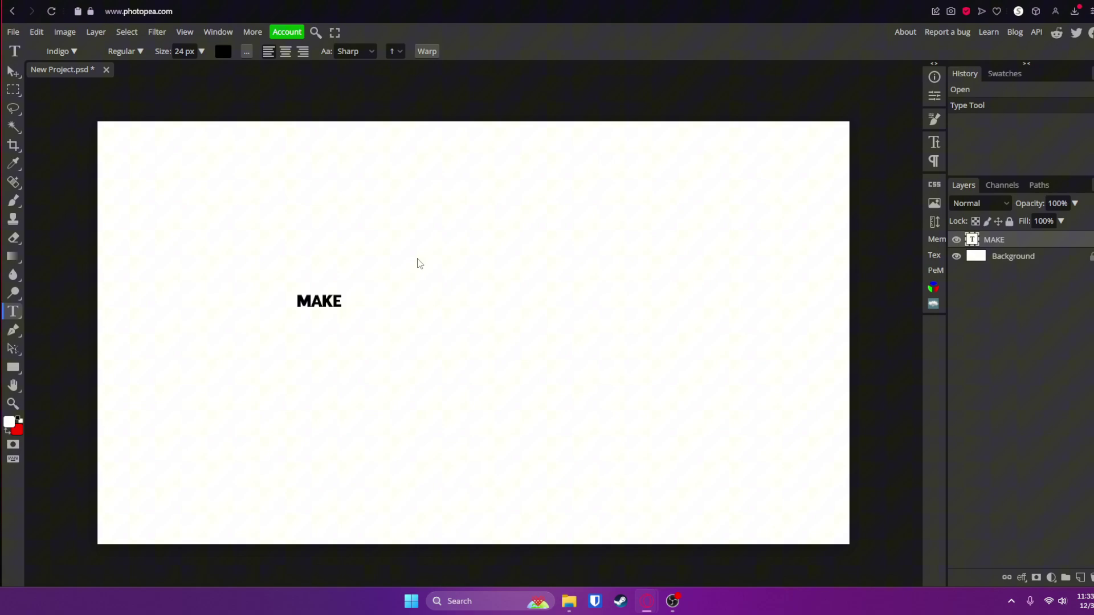
Select the MAKE text and set its font size to 400 px.
{"action": "left_click", "coordinate": [323, 302]}
{"action": "double_click", "coordinate": [320, 302]}
{"action": "left_click", "coordinate": [318, 303]}
{"action": "double_click", "coordinate": [317, 304]}
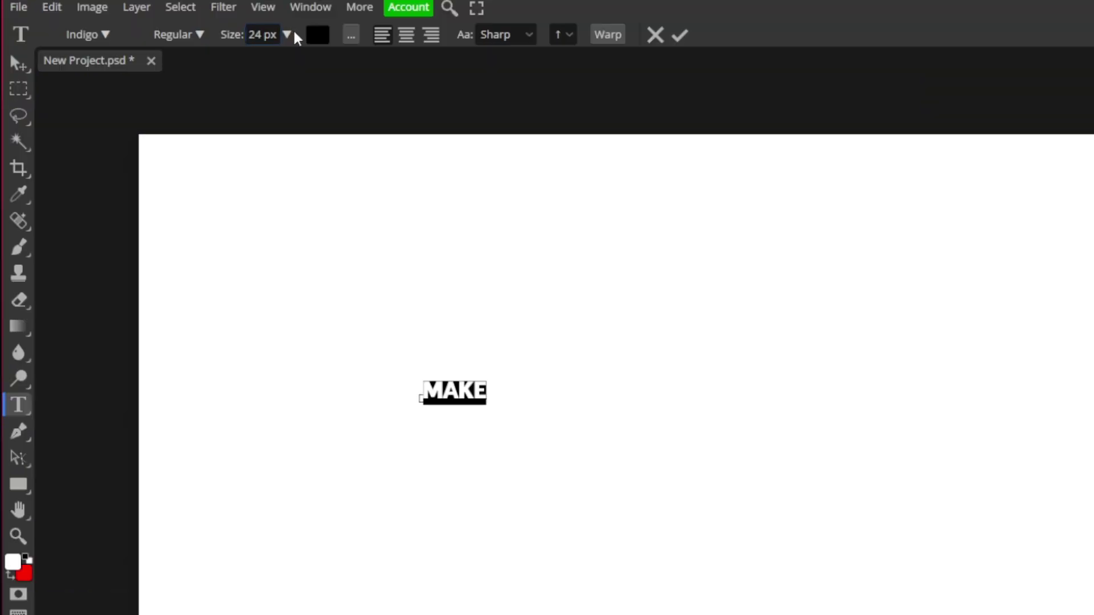
{"action": "left_click", "coordinate": [201, 51]}
{"action": "left_click_drag", "start_coordinate": [259, 67], "coordinate": [295, 66]}
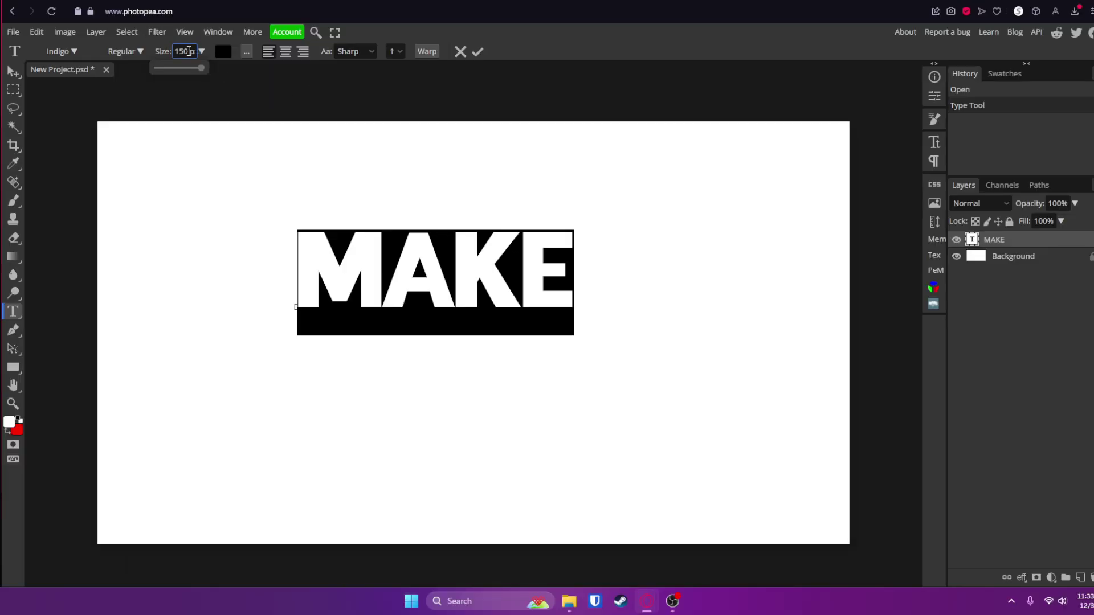
{"action": "double_click", "coordinate": [188, 51]}
{"action": "type", "text": "400"}
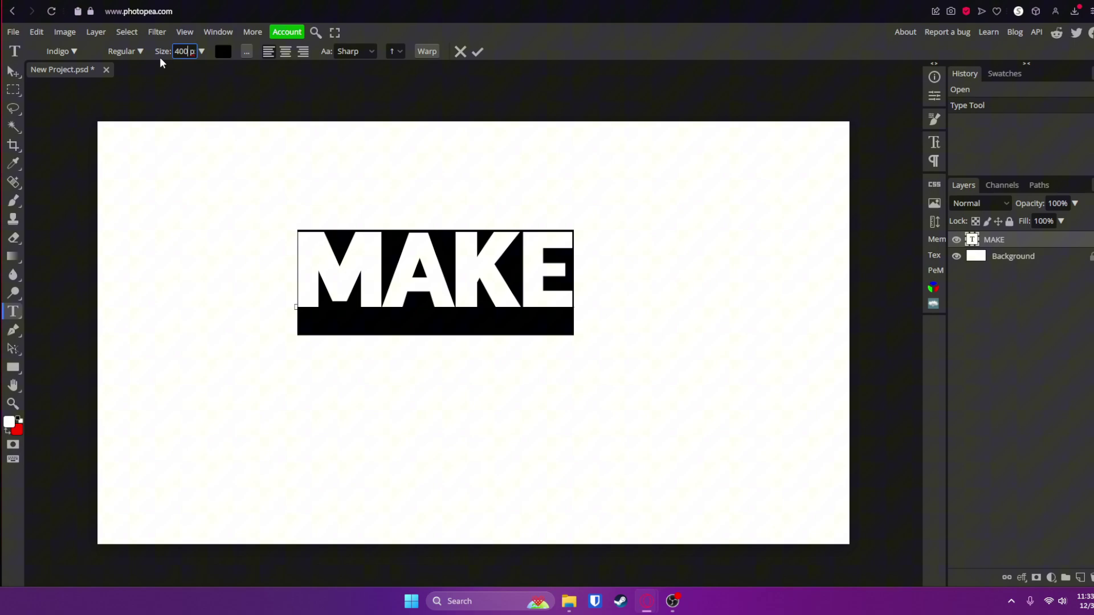
{"action": "key", "text": "Return"}
{"action": "left_click", "coordinate": [477, 52]}
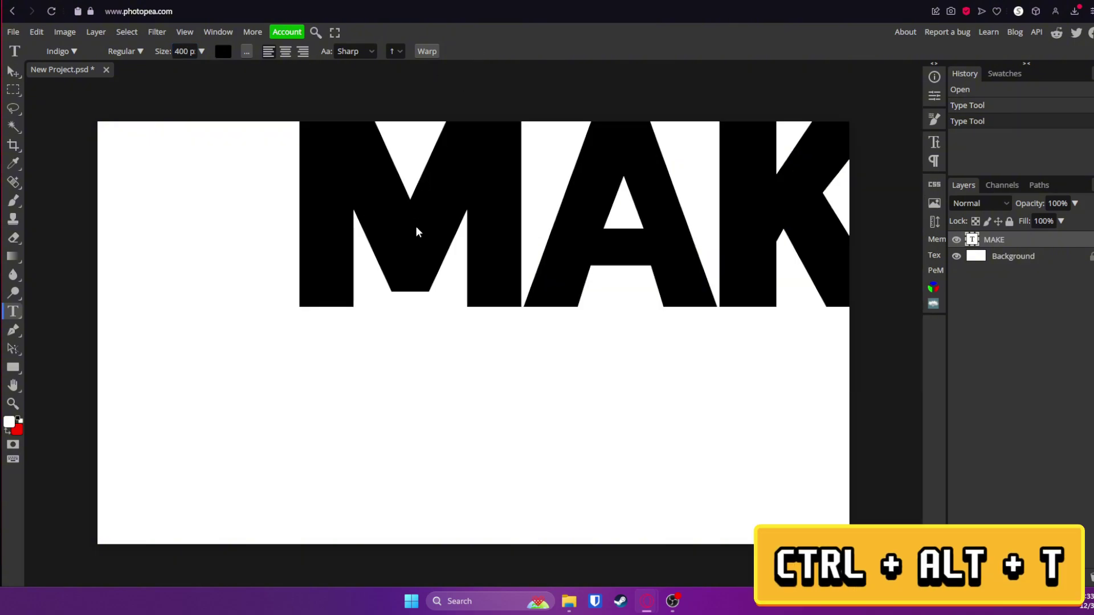
Free-transform MAKE to about 289.7 px and centre it across the canvas.
{"action": "key", "text": "ctrl+alt+t"}
{"action": "left_click_drag", "start_coordinate": [581, 172], "coordinate": [391, 286]}
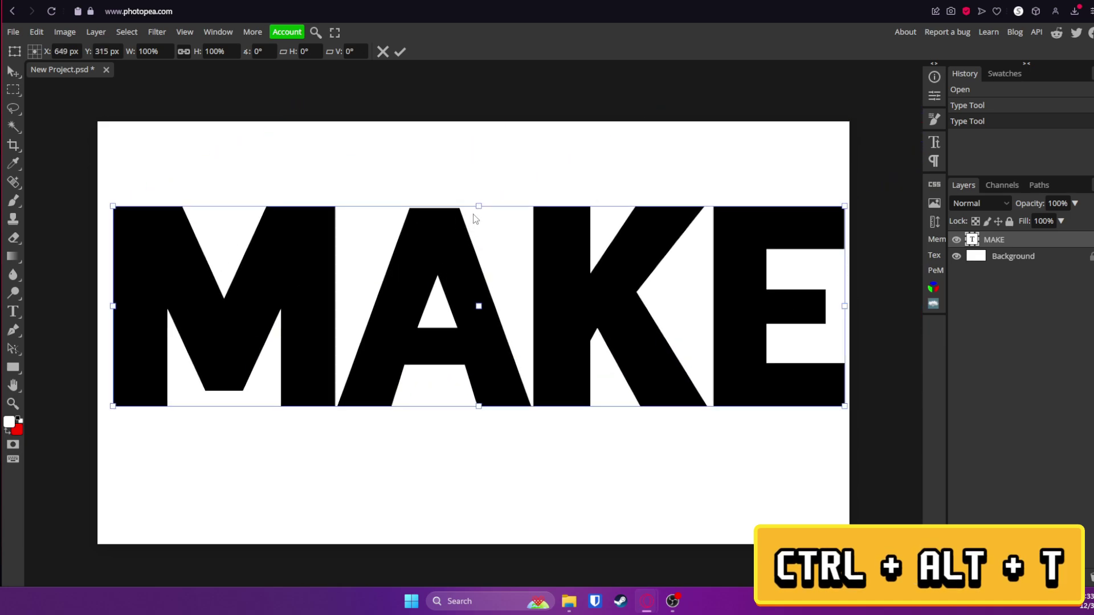
{"action": "left_click_drag", "start_coordinate": [478, 207], "coordinate": [541, 259]}
{"action": "mouse_move", "coordinate": [558, 348]}
{"action": "left_mouse_down"}
{"action": "mouse_move", "coordinate": [549, 340]}
{"action": "mouse_move", "coordinate": [560, 349]}
{"action": "left_mouse_up"}
{"action": "left_click", "coordinate": [400, 52]}
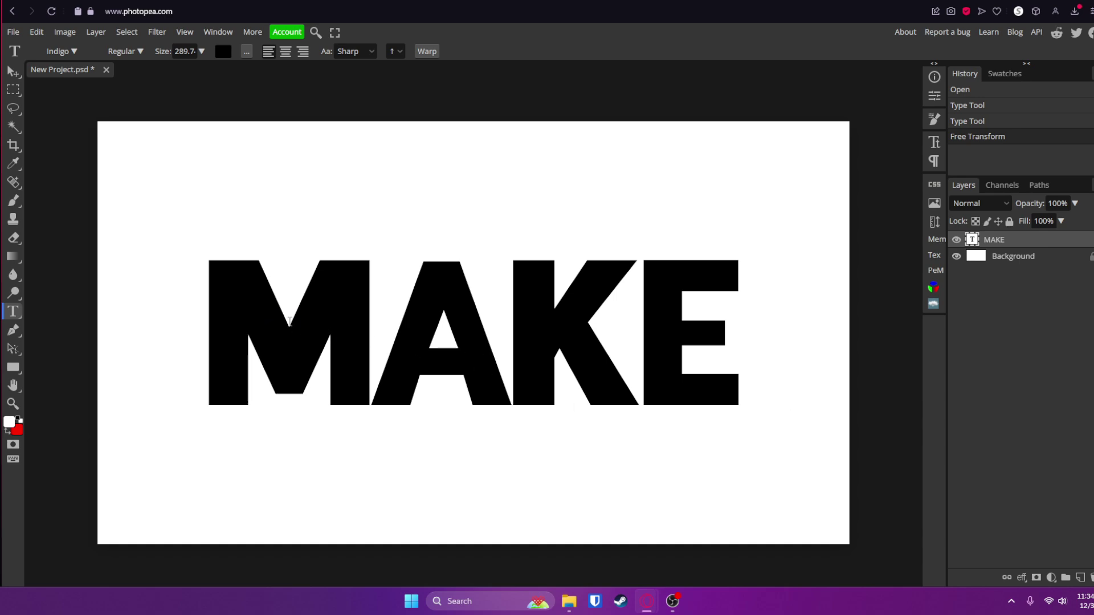
{"action": "left_click", "coordinate": [643, 336]}
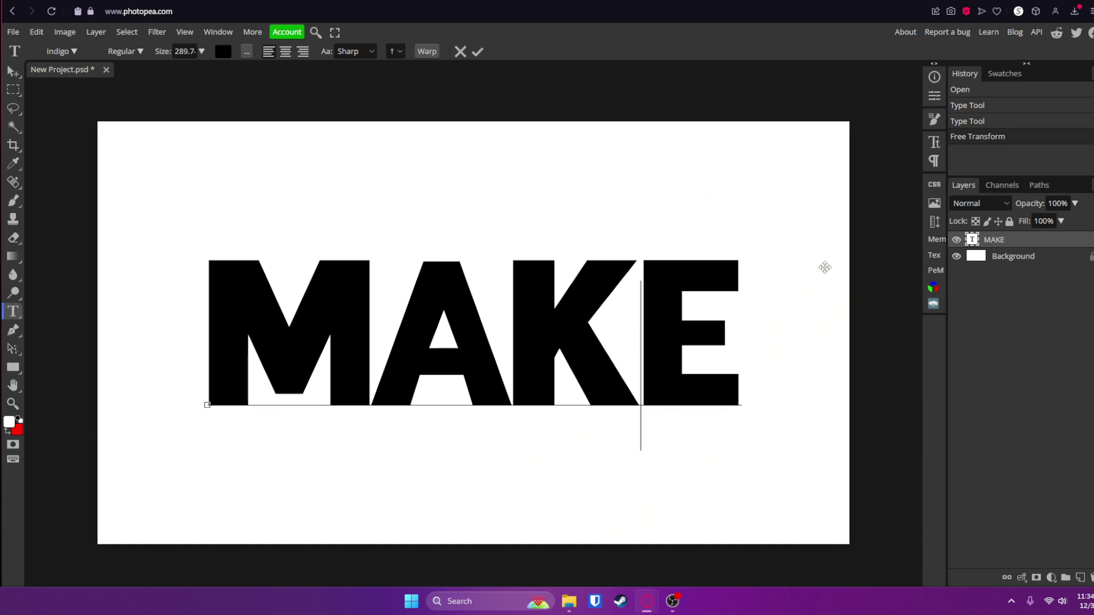
{"action": "left_click", "coordinate": [477, 51]}
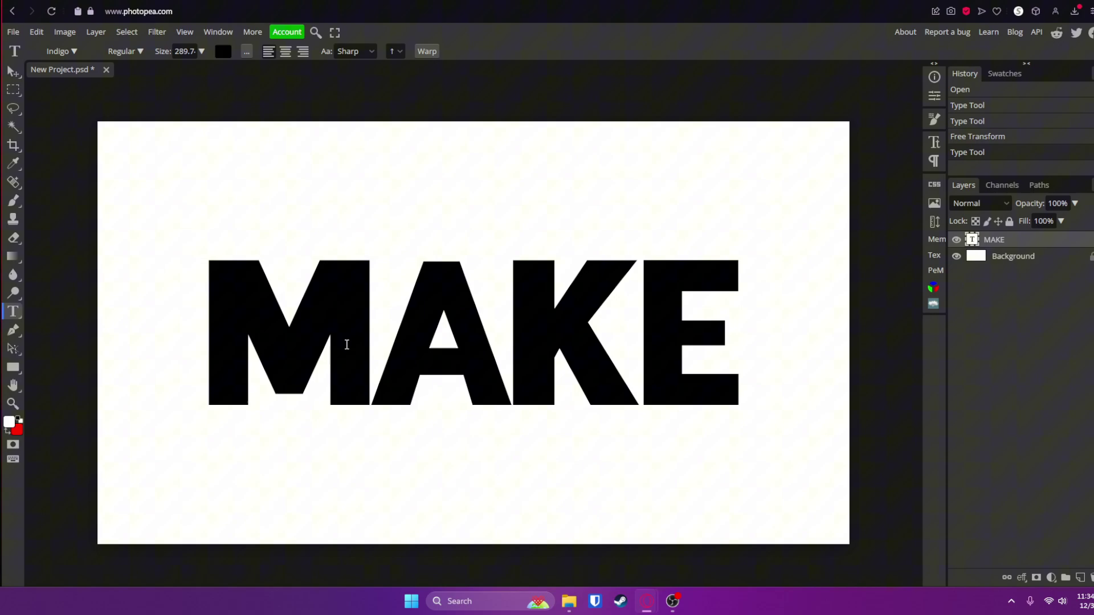
{"action": "left_click_drag", "start_coordinate": [346, 344], "coordinate": [653, 348]}
{"action": "left_click", "coordinate": [477, 51]}
Give the Background layer a black Color Overlay style so the canvas turns black.
{"action": "left_click", "coordinate": [1049, 261]}
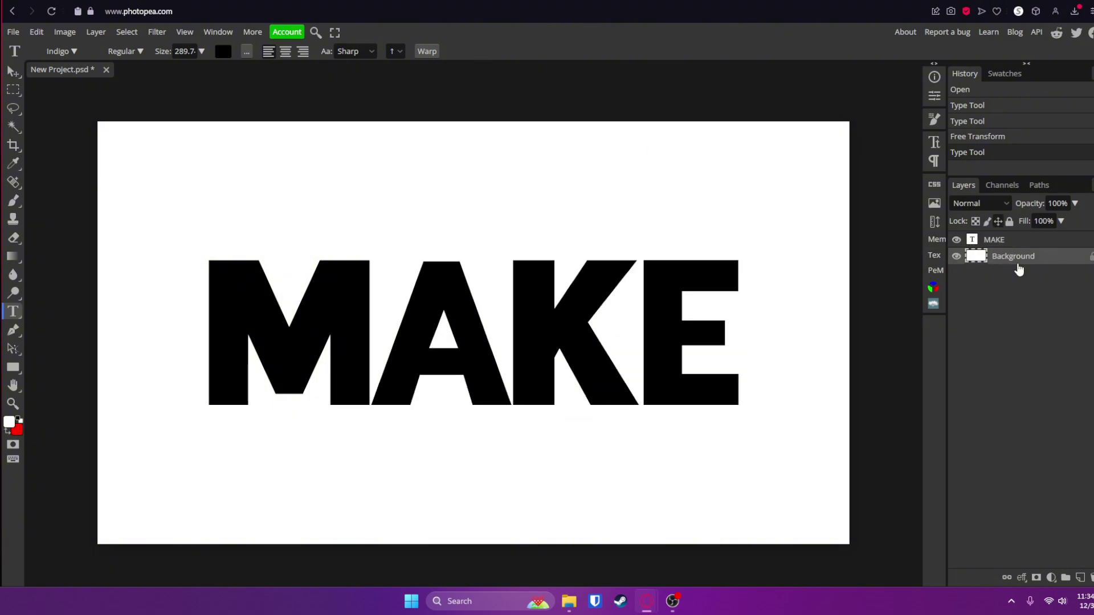
{"action": "double_click", "coordinate": [1055, 261]}
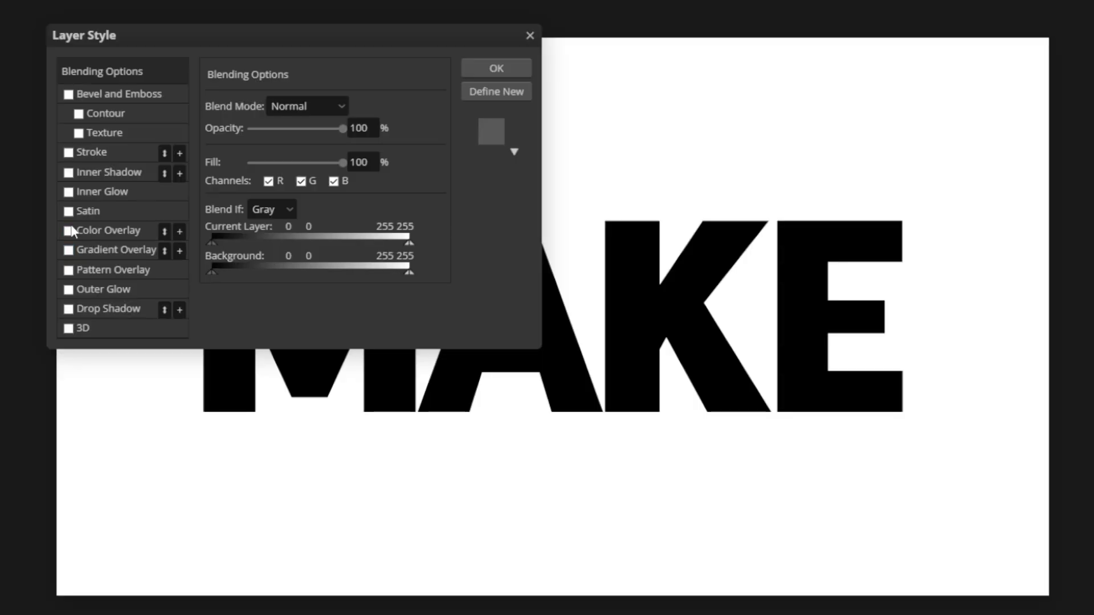
{"action": "left_click", "coordinate": [126, 268]}
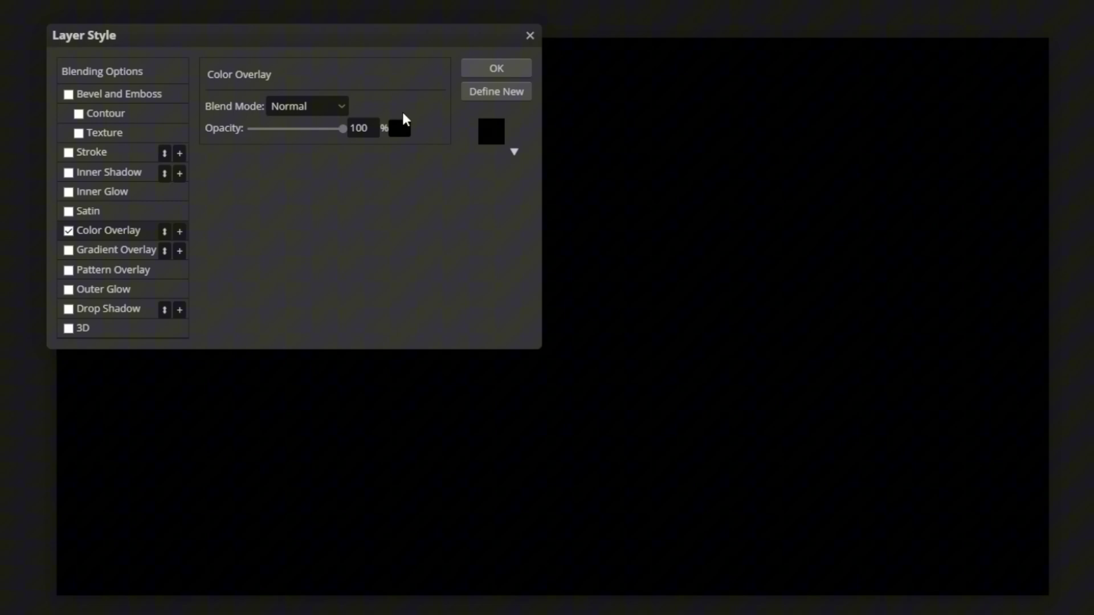
{"action": "left_click", "coordinate": [399, 127]}
{"action": "left_click", "coordinate": [491, 186]}
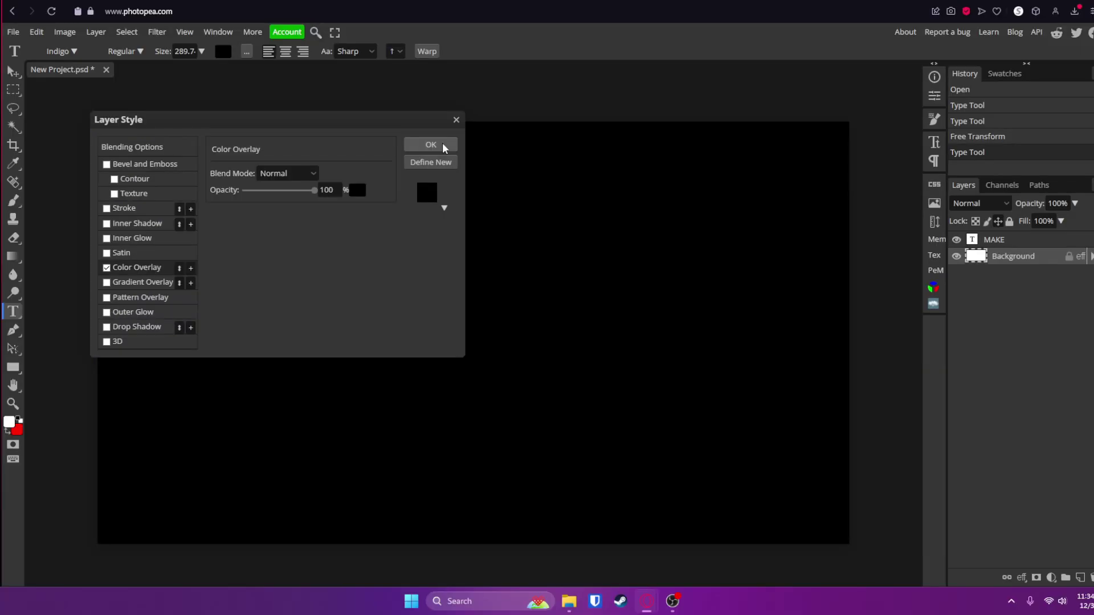
{"action": "left_click", "coordinate": [444, 147]}
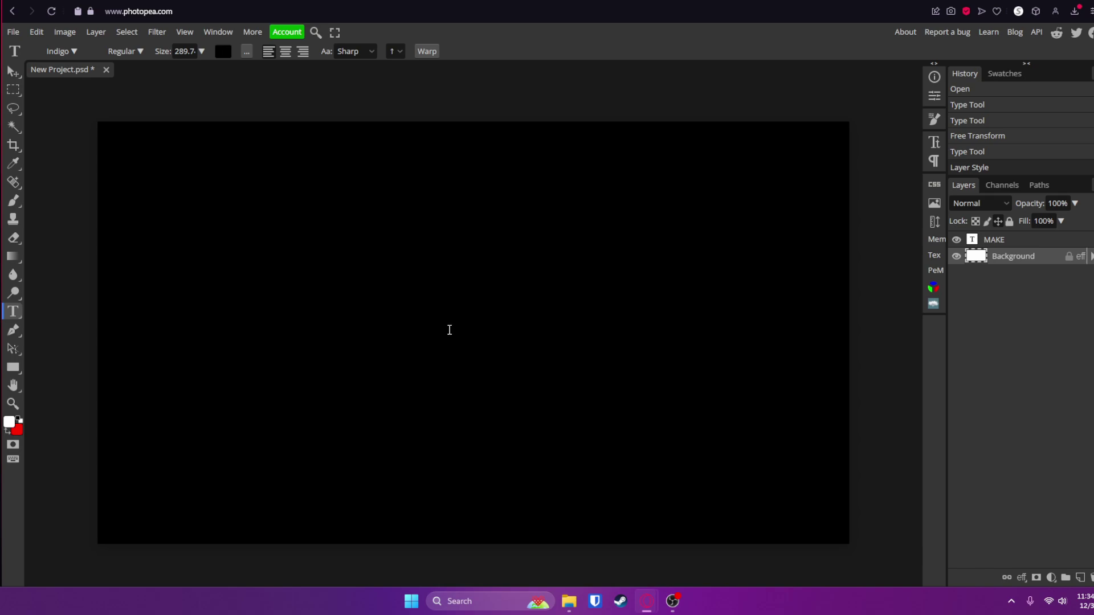
Recolour all of the MAKE text bright green #18ff00.
{"action": "left_click", "coordinate": [416, 317]}
{"action": "key", "text": "ctrl+a"}
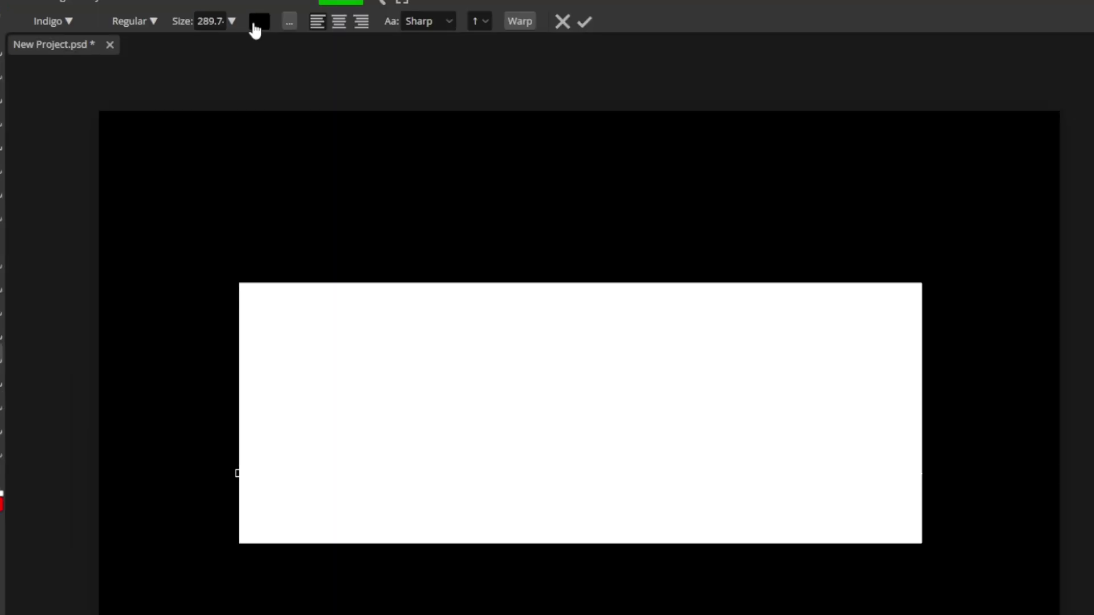
{"action": "left_click", "coordinate": [223, 51]}
{"action": "mouse_move", "coordinate": [219, 232]}
{"action": "left_mouse_down"}
{"action": "mouse_move", "coordinate": [81, 142]}
{"action": "mouse_move", "coordinate": [68, 100]}
{"action": "left_mouse_up"}
{"action": "left_click", "coordinate": [286, 260]}
{"action": "left_click", "coordinate": [209, 180]}
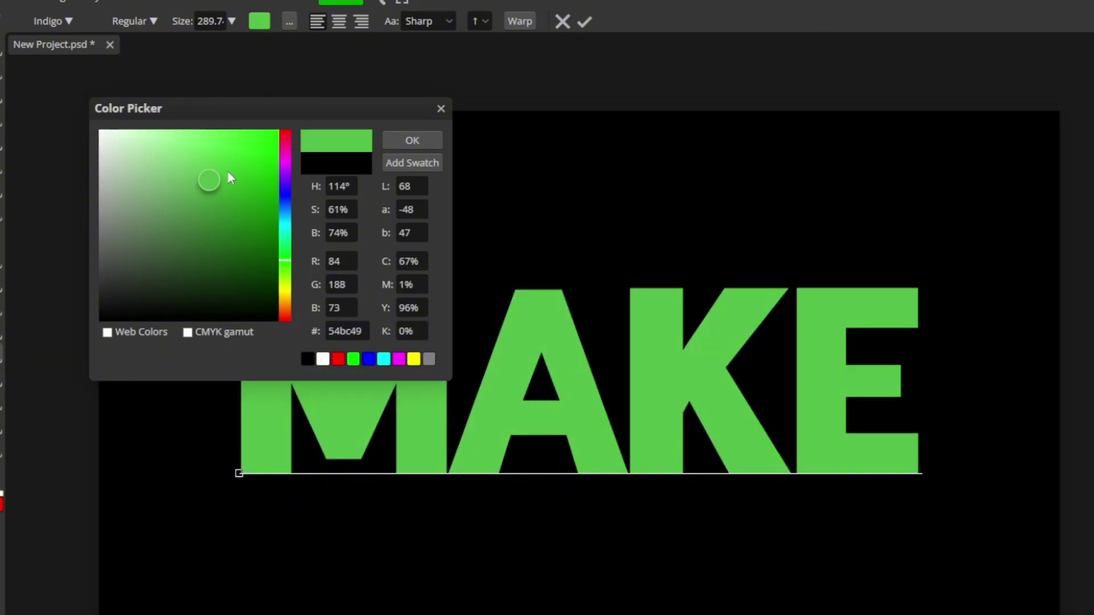
{"action": "left_click_drag", "start_coordinate": [231, 179], "coordinate": [530, 88]}
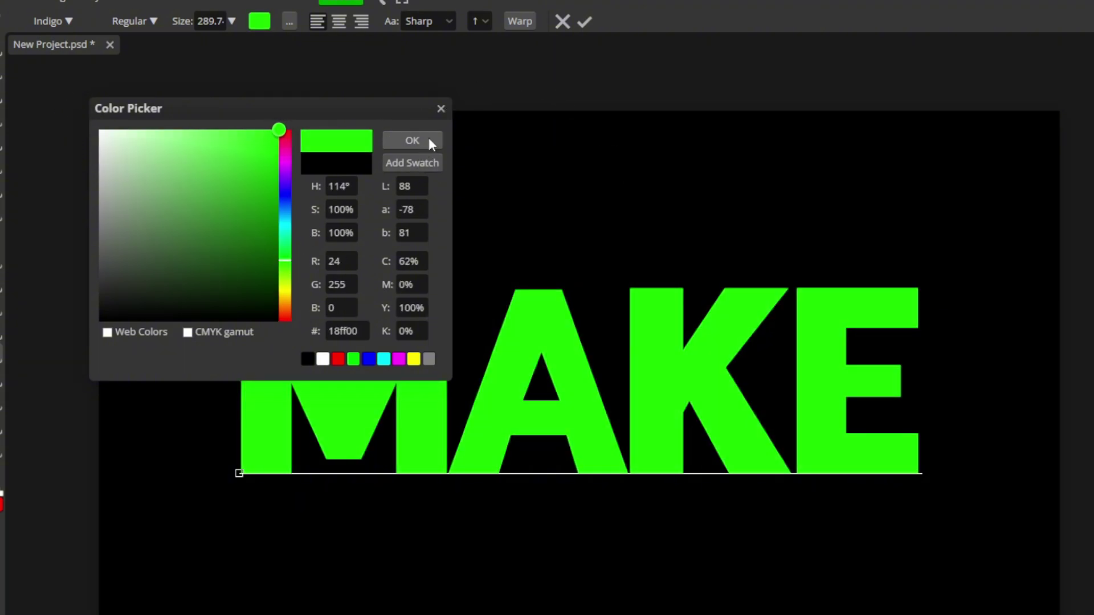
{"action": "left_click", "coordinate": [411, 140]}
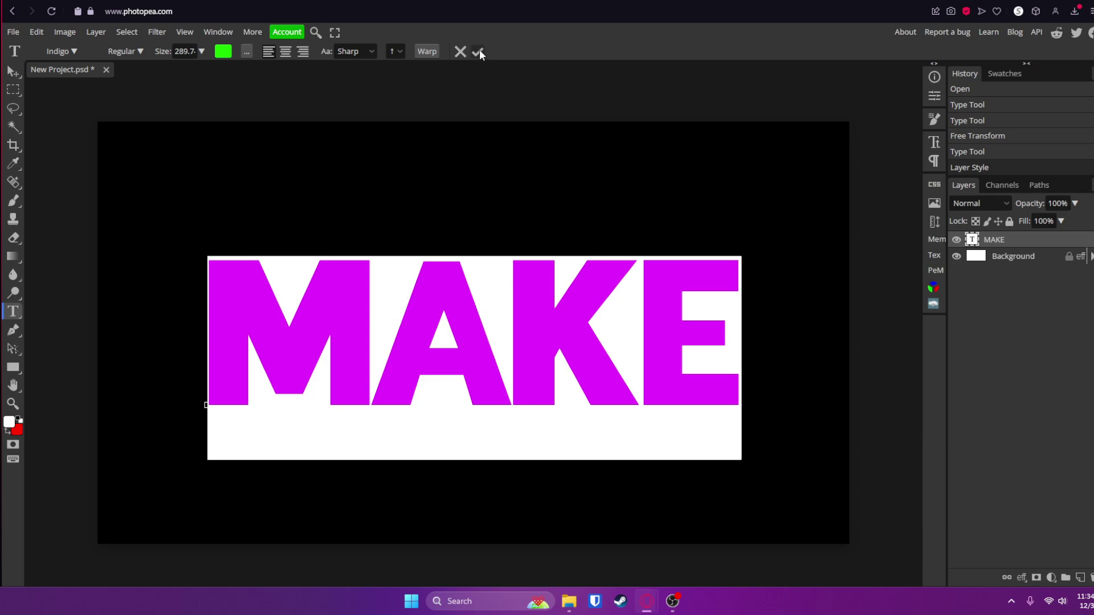
{"action": "left_click", "coordinate": [478, 51]}
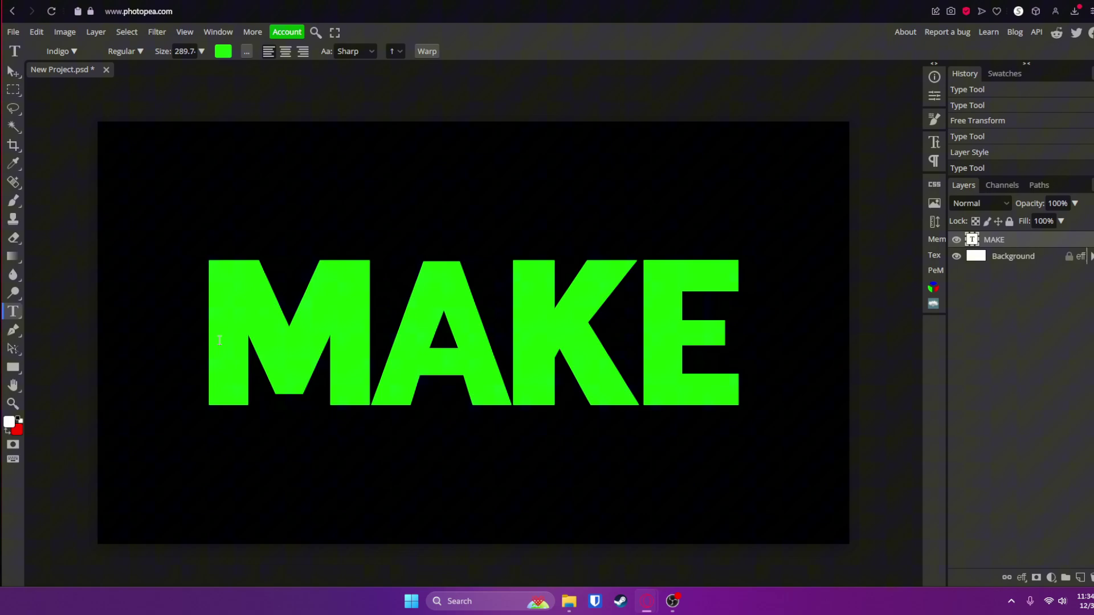
Add a 3D style to MAKE and negate its angle so the extrusion falls below the letters.
{"action": "double_click", "coordinate": [1050, 246]}
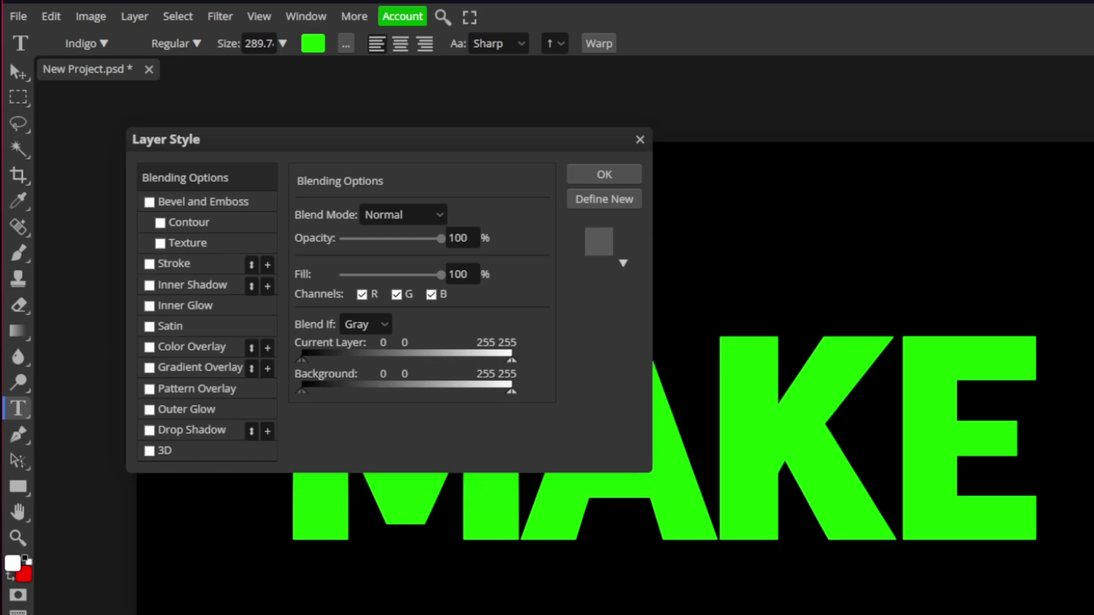
{"action": "left_click_drag", "start_coordinate": [348, 149], "coordinate": [236, 26]}
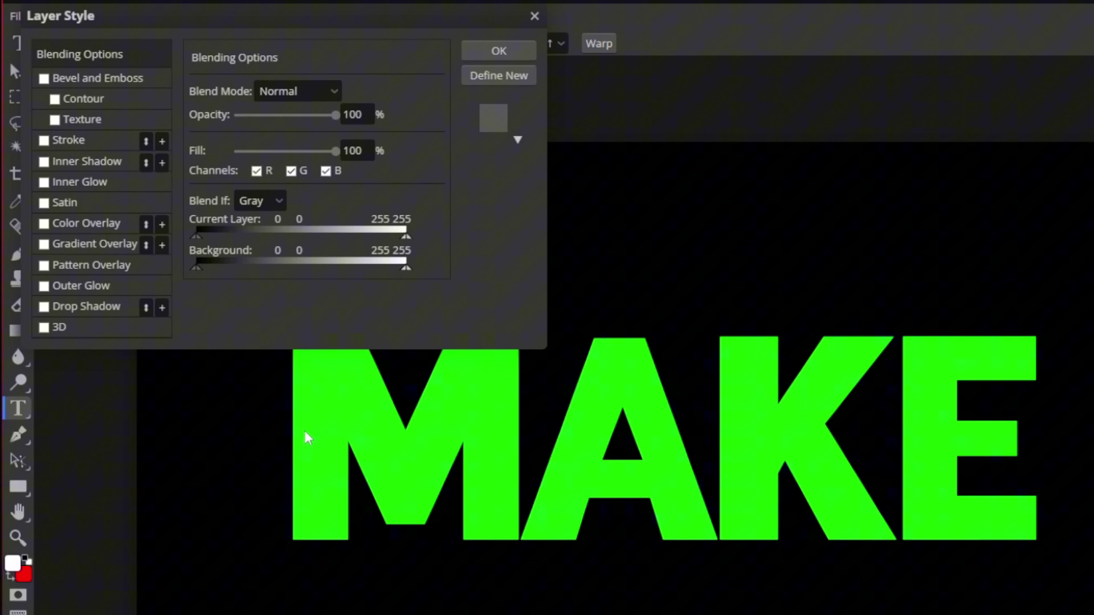
{"action": "left_click", "coordinate": [44, 328]}
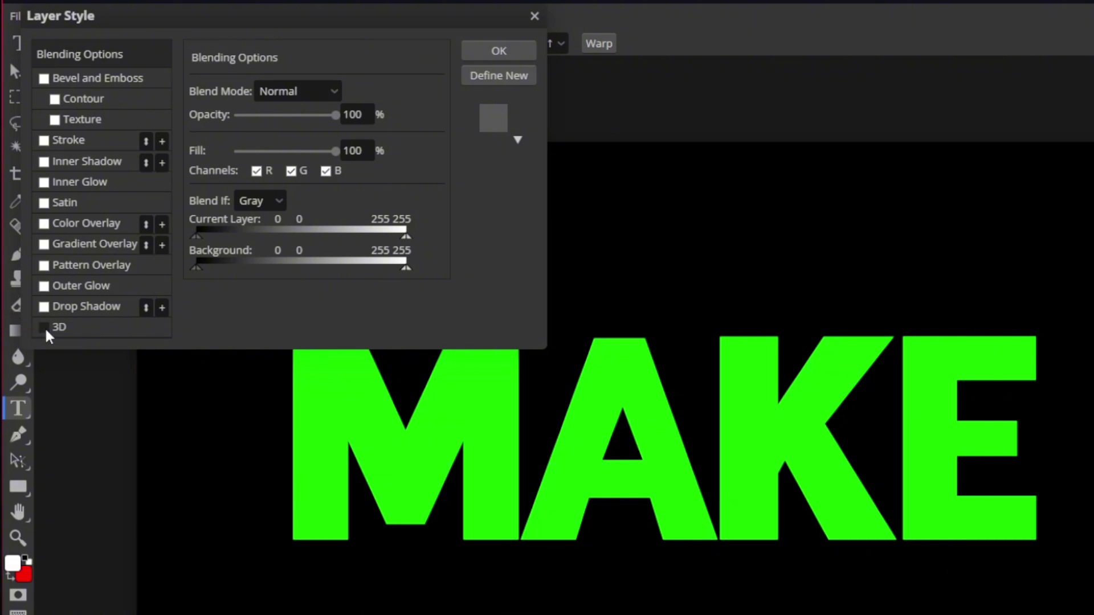
{"action": "left_click", "coordinate": [83, 330]}
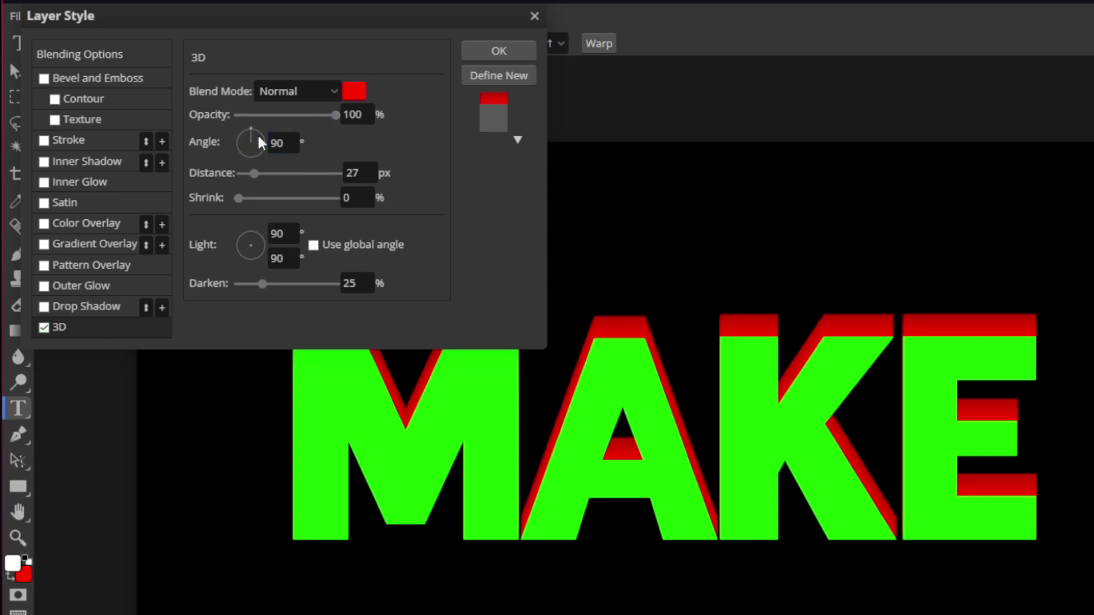
{"action": "left_click", "coordinate": [291, 142]}
{"action": "type", "text": "-"}
{"action": "left_click", "coordinate": [448, 159]}
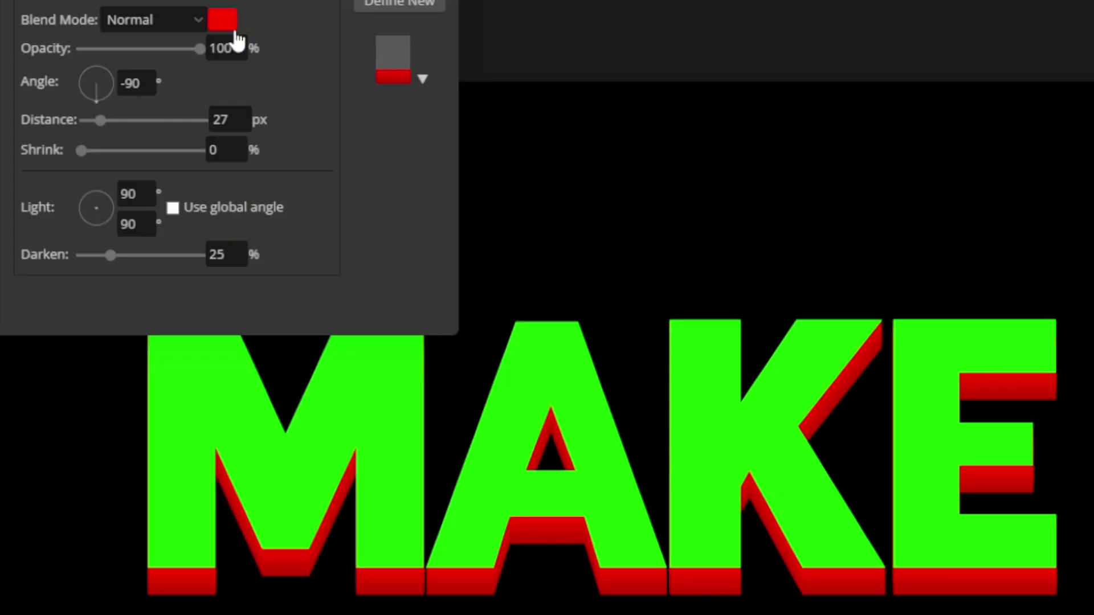
Colour the extrusion dark green #0d8f00 and set its distance to 40 px.
{"action": "left_click", "coordinate": [221, 21]}
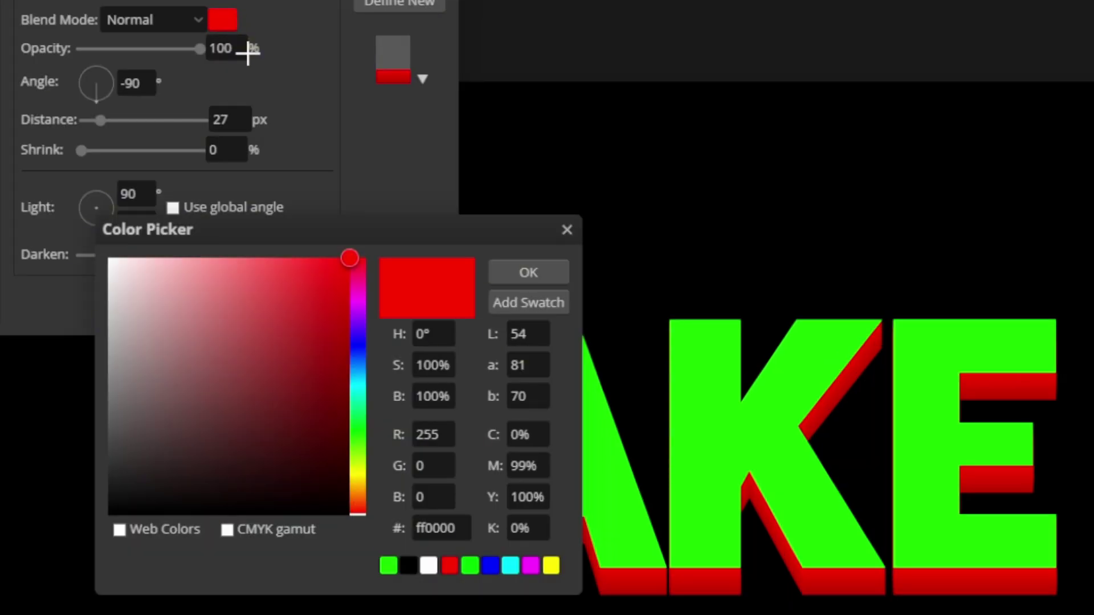
{"action": "left_click", "coordinate": [716, 441]}
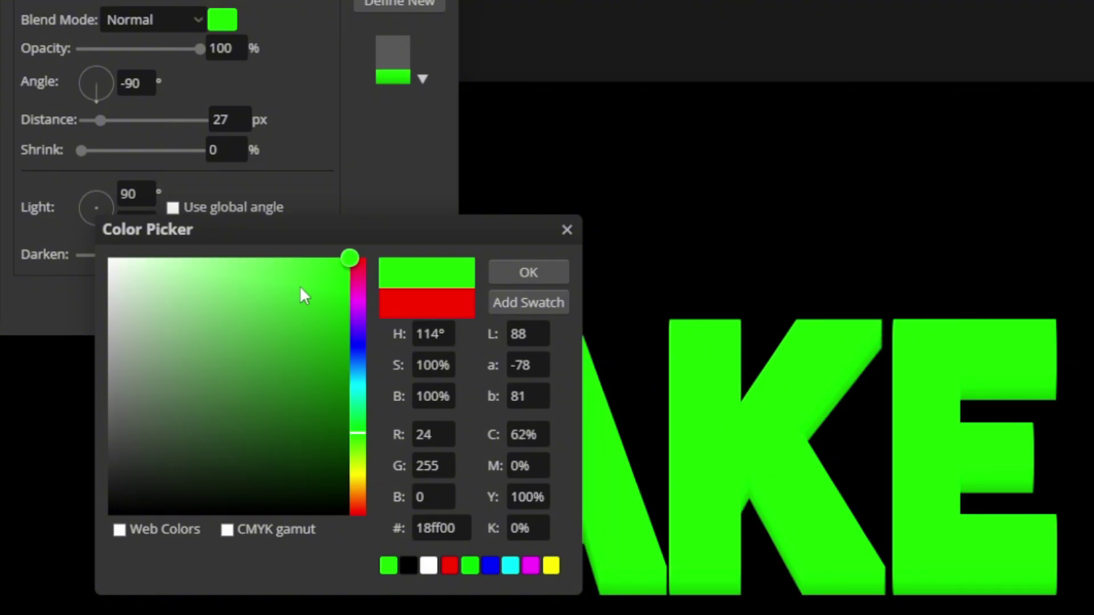
{"action": "left_click_drag", "start_coordinate": [340, 284], "coordinate": [397, 331]}
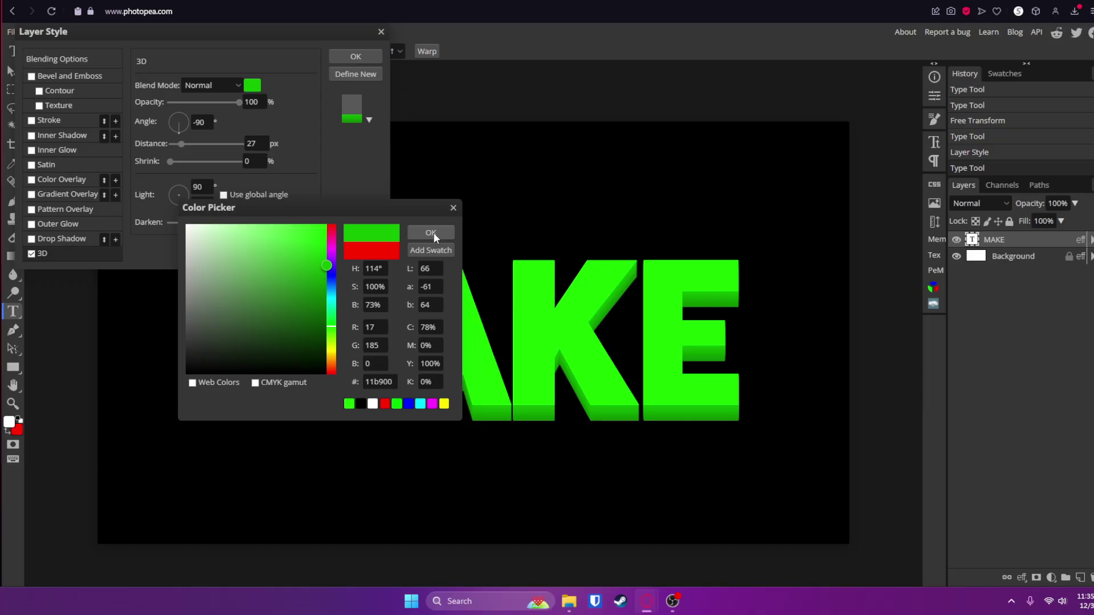
{"action": "left_click", "coordinate": [431, 233]}
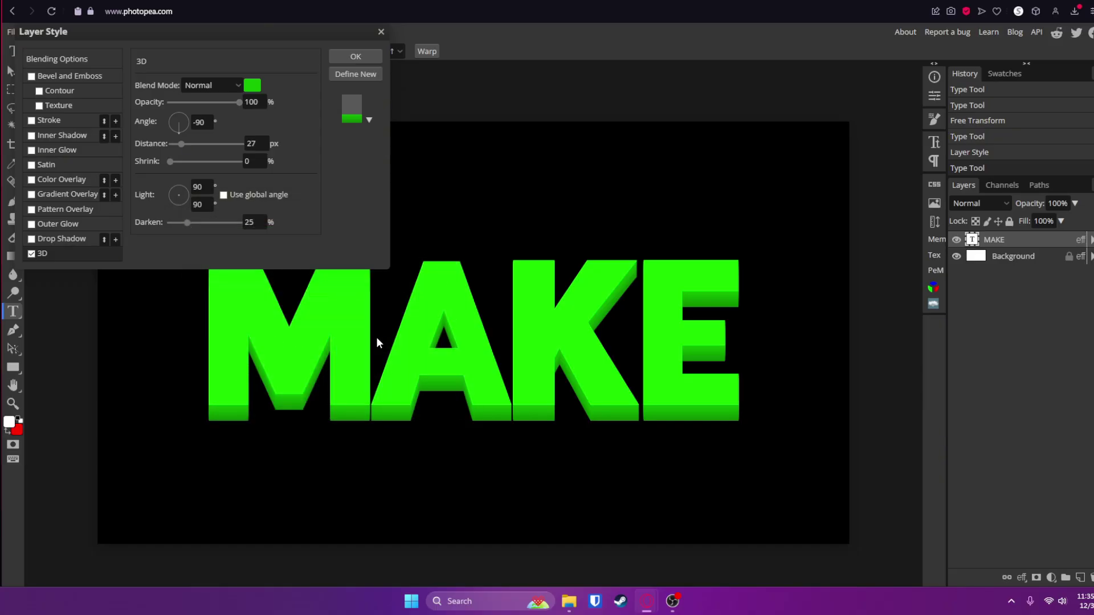
{"action": "left_click", "coordinate": [253, 87]}
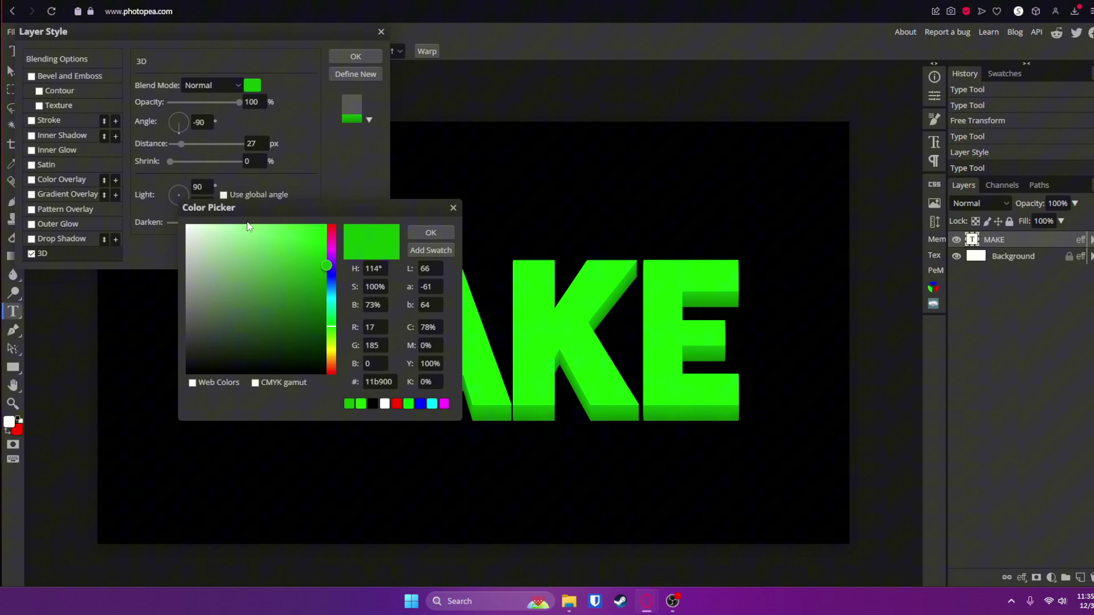
{"action": "left_click_drag", "start_coordinate": [319, 284], "coordinate": [345, 294]}
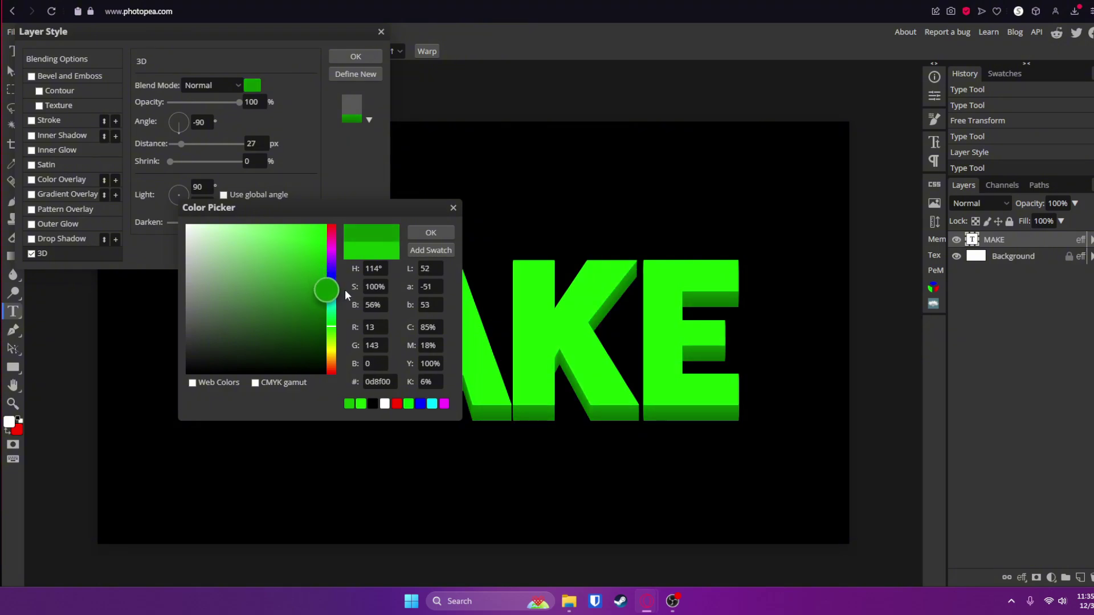
{"action": "left_click", "coordinate": [442, 238]}
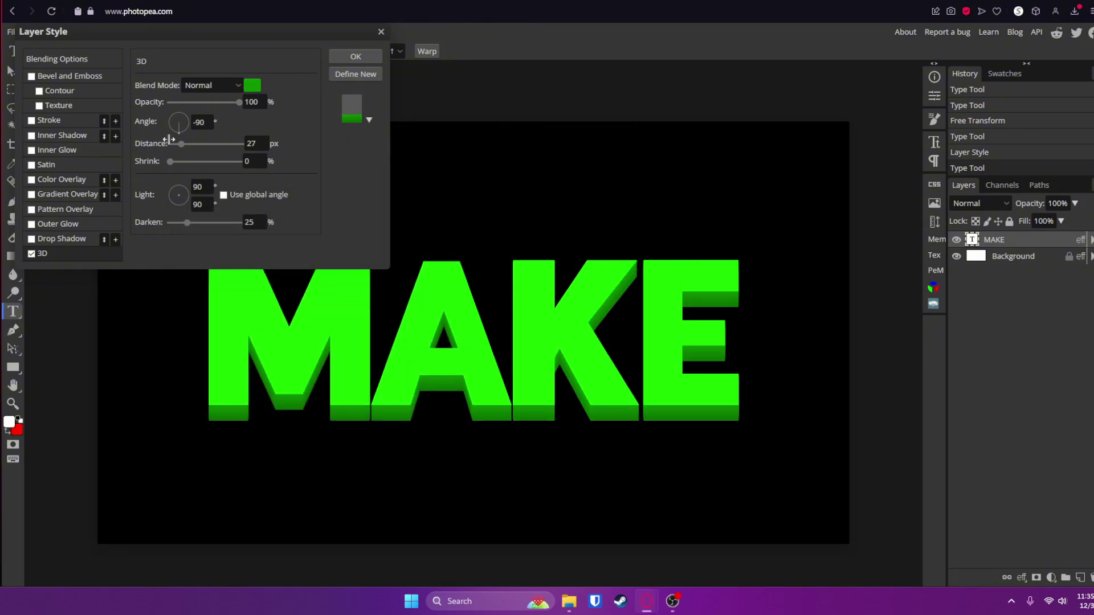
{"action": "left_click_drag", "start_coordinate": [181, 143], "coordinate": [188, 144]}
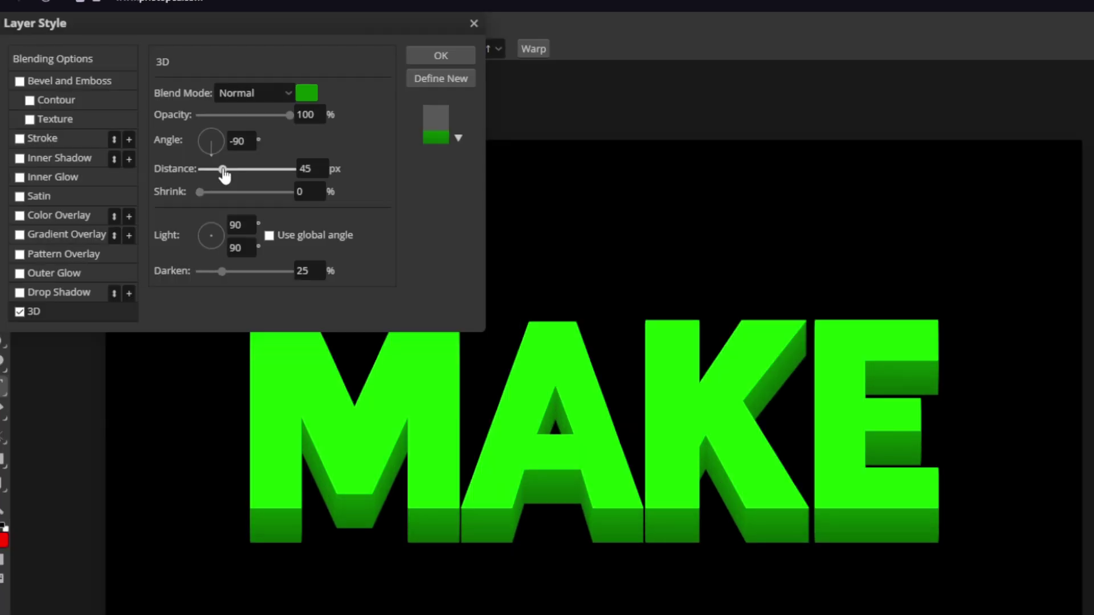
{"action": "left_click_drag", "start_coordinate": [224, 176], "coordinate": [214, 203]}
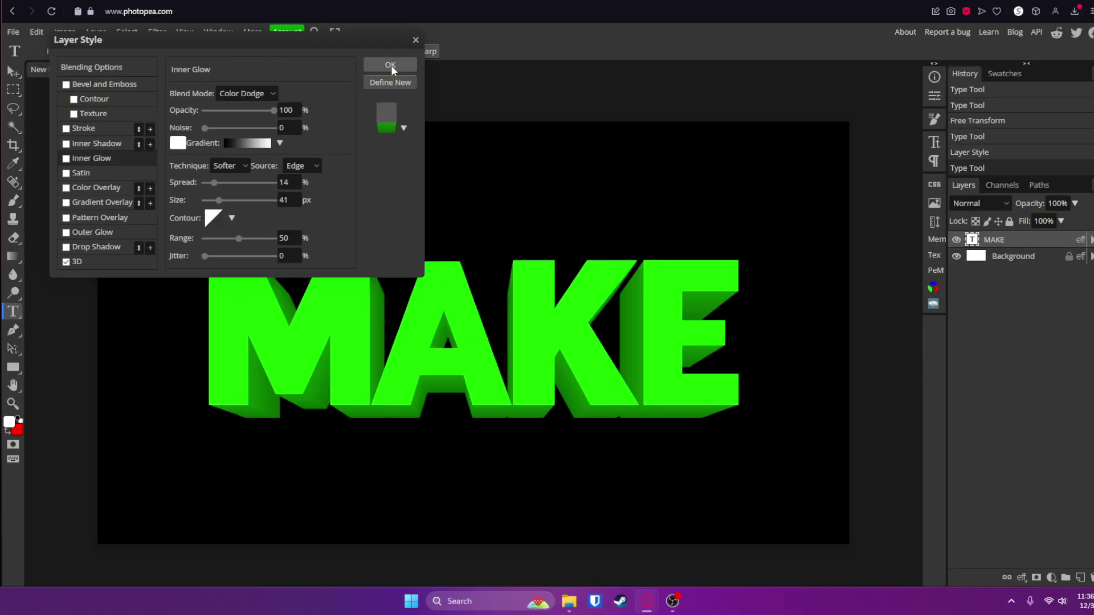
Apply the 3D style, convert MAKE to a smart object and open its Layer Style window.
{"action": "left_click", "coordinate": [388, 65]}
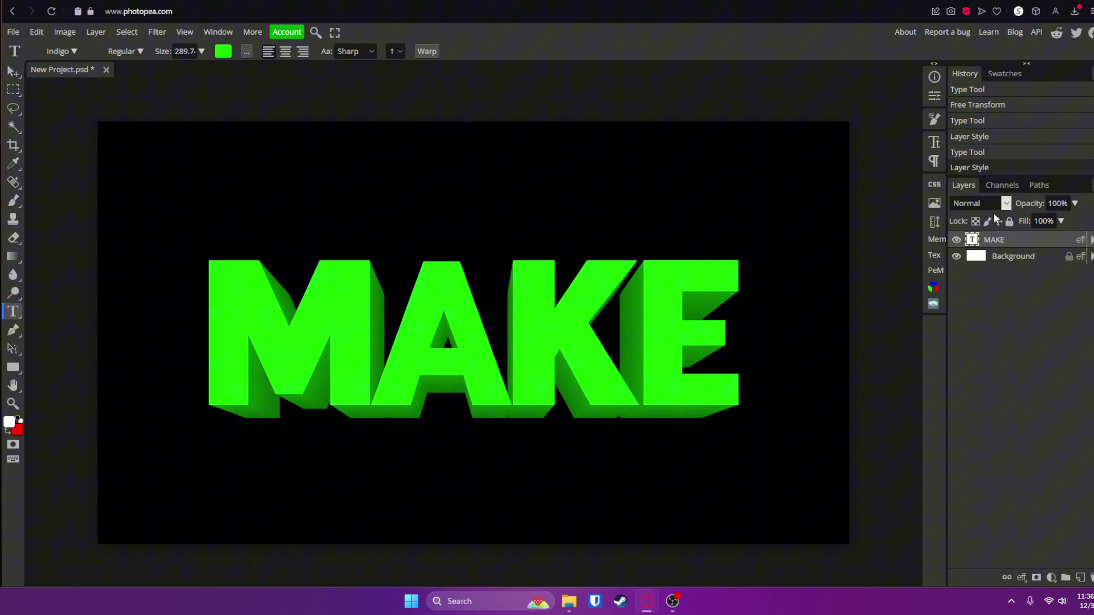
{"action": "right_click", "coordinate": [989, 241]}
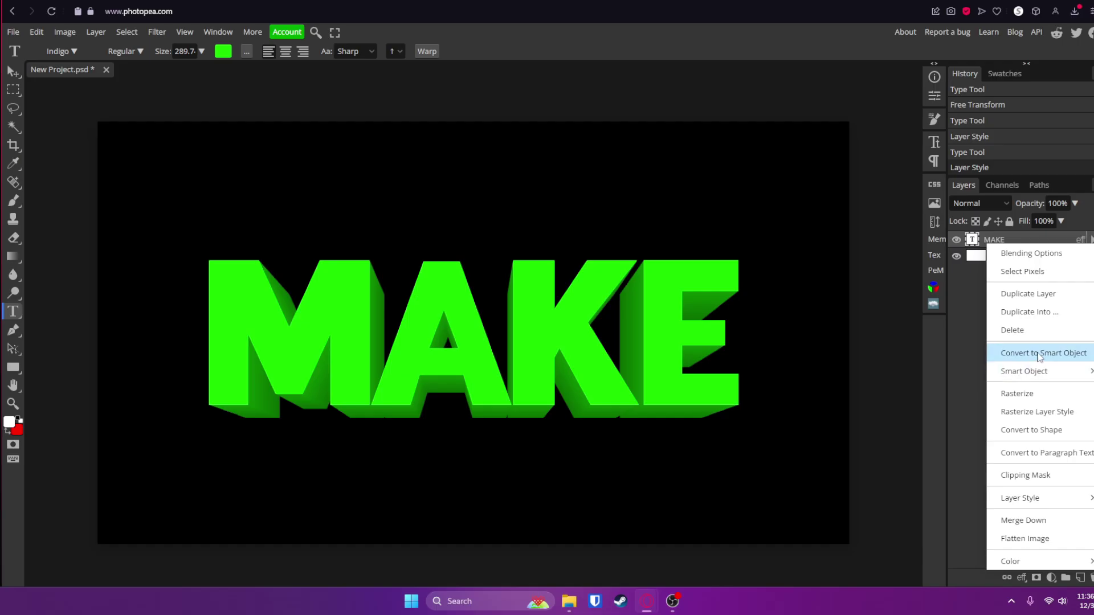
{"action": "left_click", "coordinate": [1009, 233]}
{"action": "double_click", "coordinate": [1030, 45]}
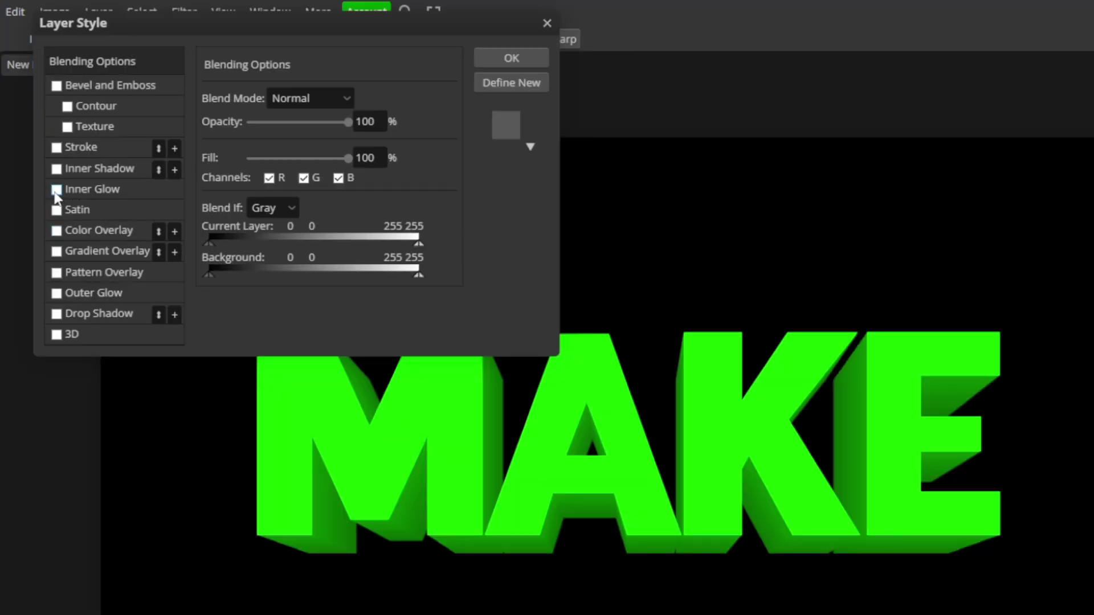
Add a white Color Dodge Inner Glow to MAKE: 52% opacity, 6% spread, 31 px size.
{"action": "left_click", "coordinate": [57, 190]}
{"action": "left_click", "coordinate": [87, 190]}
{"action": "left_click", "coordinate": [289, 96]}
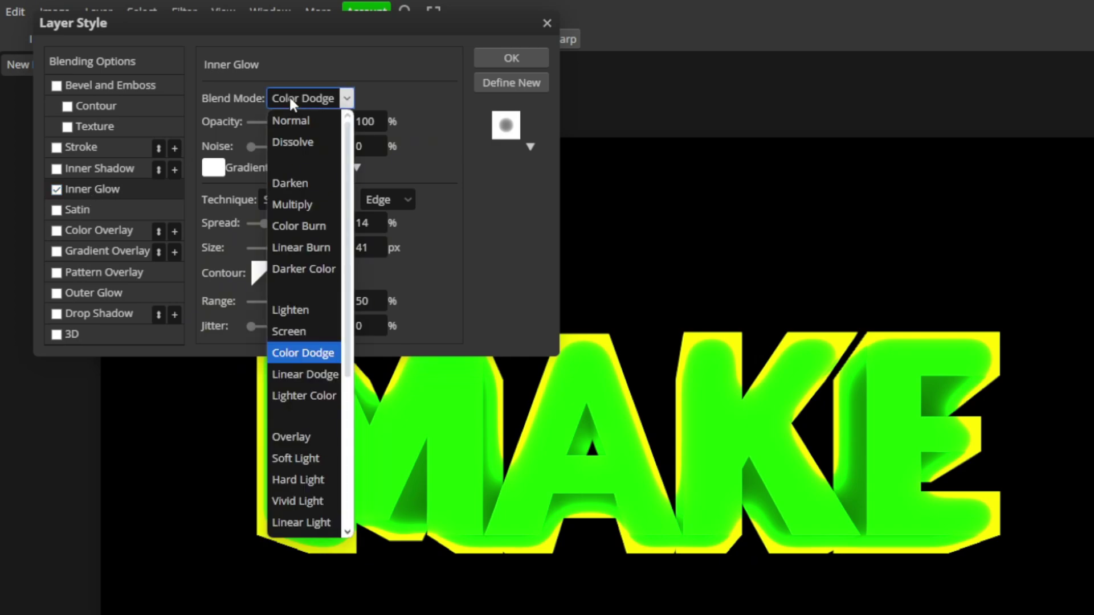
{"action": "left_click", "coordinate": [316, 351]}
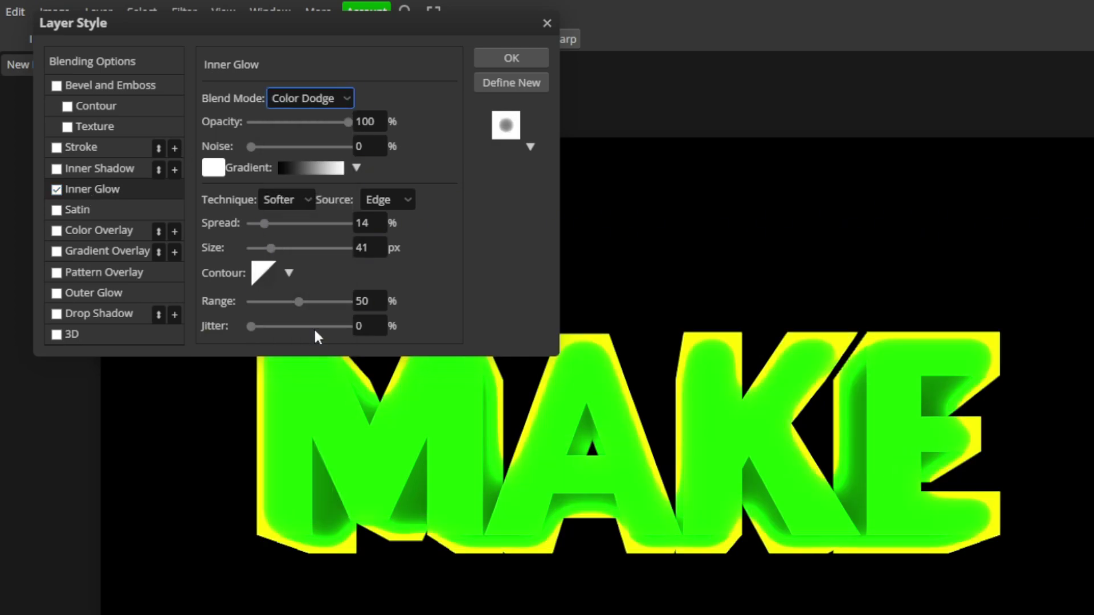
{"action": "left_click_drag", "start_coordinate": [348, 122], "coordinate": [324, 122]}
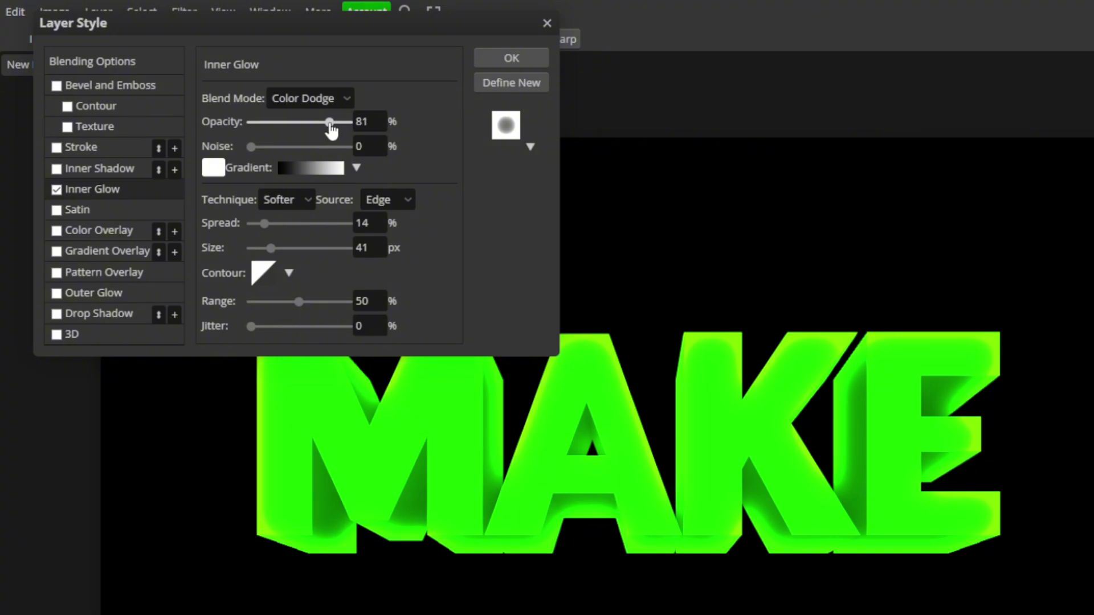
{"action": "left_click", "coordinate": [213, 168]}
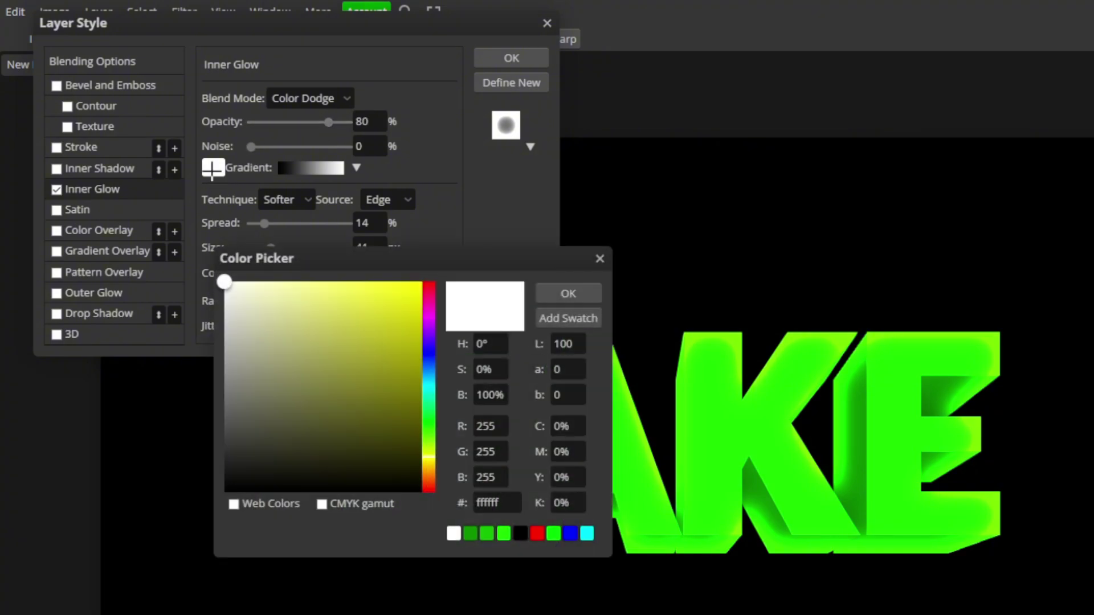
{"action": "left_click_drag", "start_coordinate": [247, 313], "coordinate": [222, 279]}
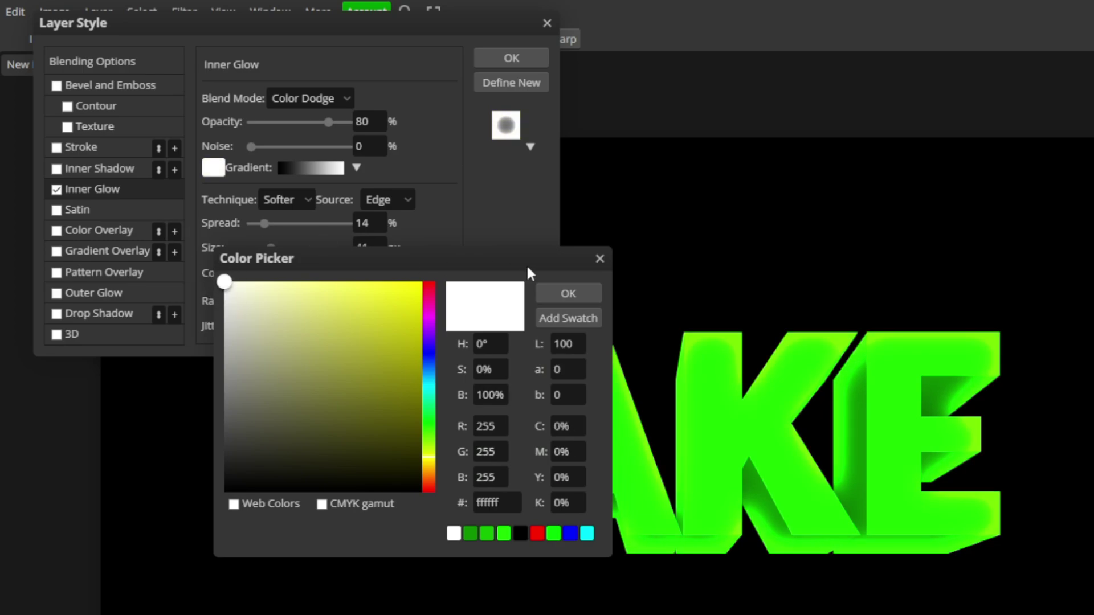
{"action": "left_click", "coordinate": [568, 293]}
{"action": "mouse_move", "coordinate": [268, 233]}
{"action": "left_mouse_down"}
{"action": "mouse_move", "coordinate": [259, 232]}
{"action": "mouse_move", "coordinate": [268, 251]}
{"action": "left_mouse_up"}
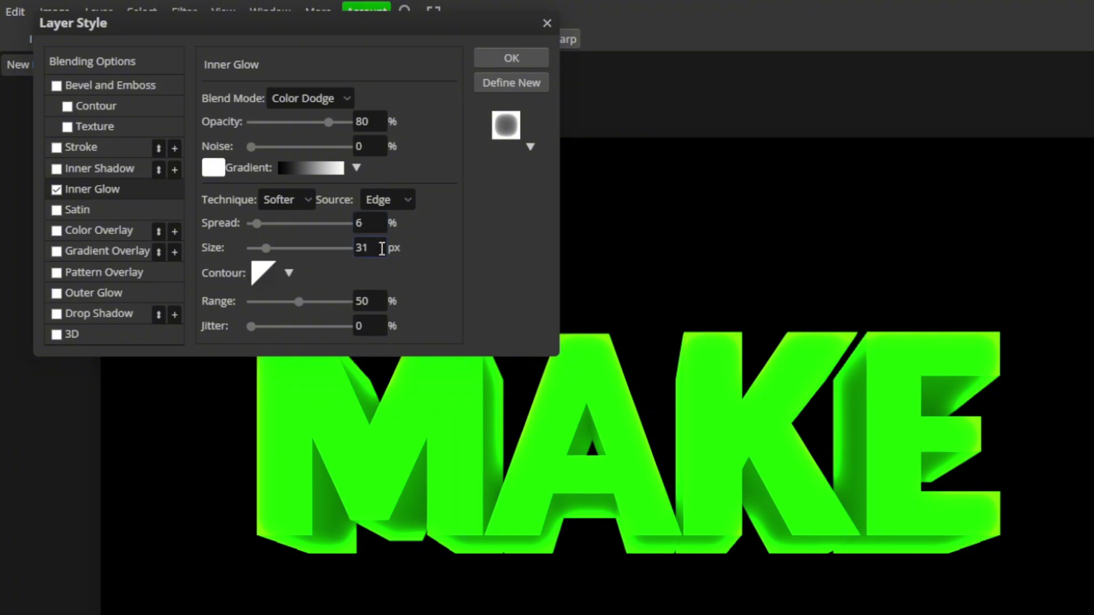
{"action": "left_click", "coordinate": [327, 123]}
{"action": "left_click_drag", "start_coordinate": [323, 123], "coordinate": [303, 126]}
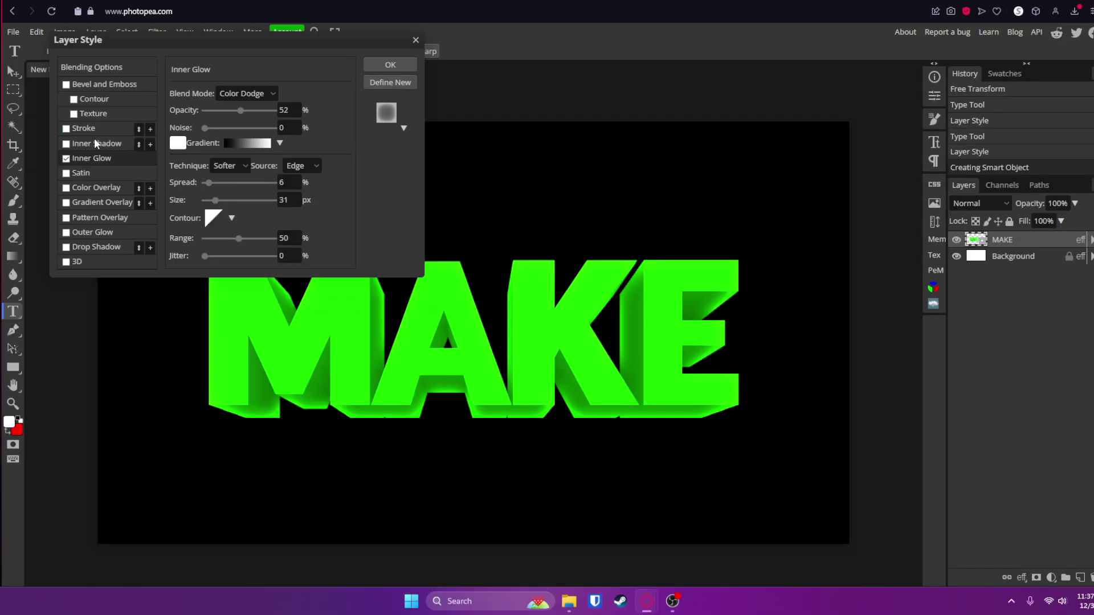
Add a Multiply Satin at 26% opacity to MAKE and close the style settings.
{"action": "left_click", "coordinate": [66, 173]}
{"action": "left_click", "coordinate": [81, 174]}
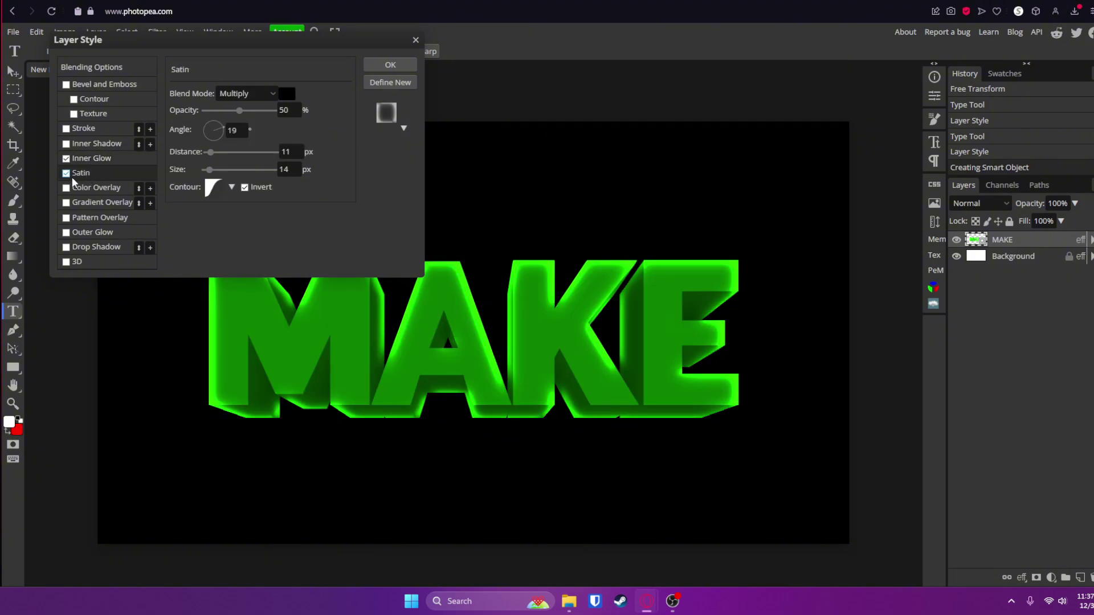
{"action": "mouse_move", "coordinate": [228, 116]}
{"action": "left_mouse_down"}
{"action": "mouse_move", "coordinate": [213, 116]}
{"action": "mouse_move", "coordinate": [225, 117]}
{"action": "left_mouse_up"}
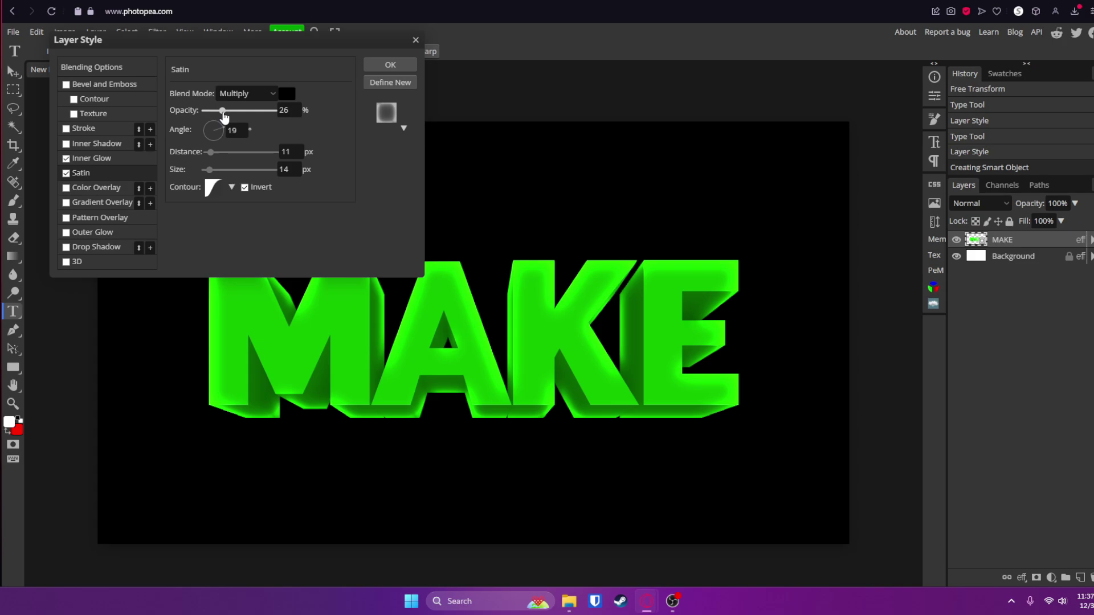
{"action": "left_click", "coordinate": [66, 174]}
{"action": "left_click", "coordinate": [66, 172]}
{"action": "left_click", "coordinate": [66, 173]}
{"action": "left_click", "coordinate": [66, 172]}
{"action": "left_click_drag", "start_coordinate": [290, 45], "coordinate": [1008, 74]}
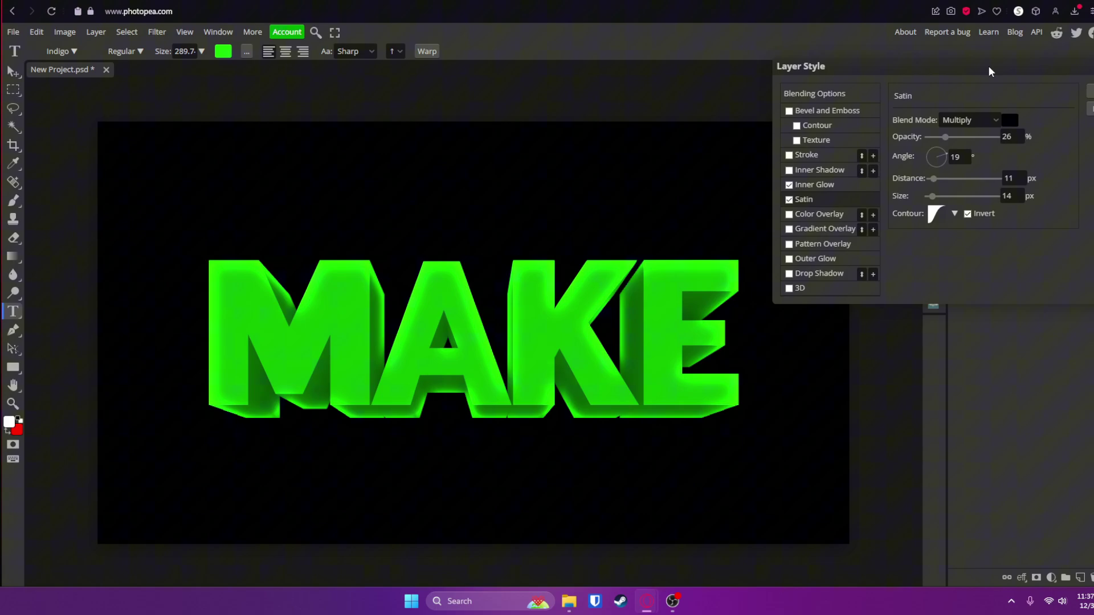
{"action": "key", "text": "Return"}
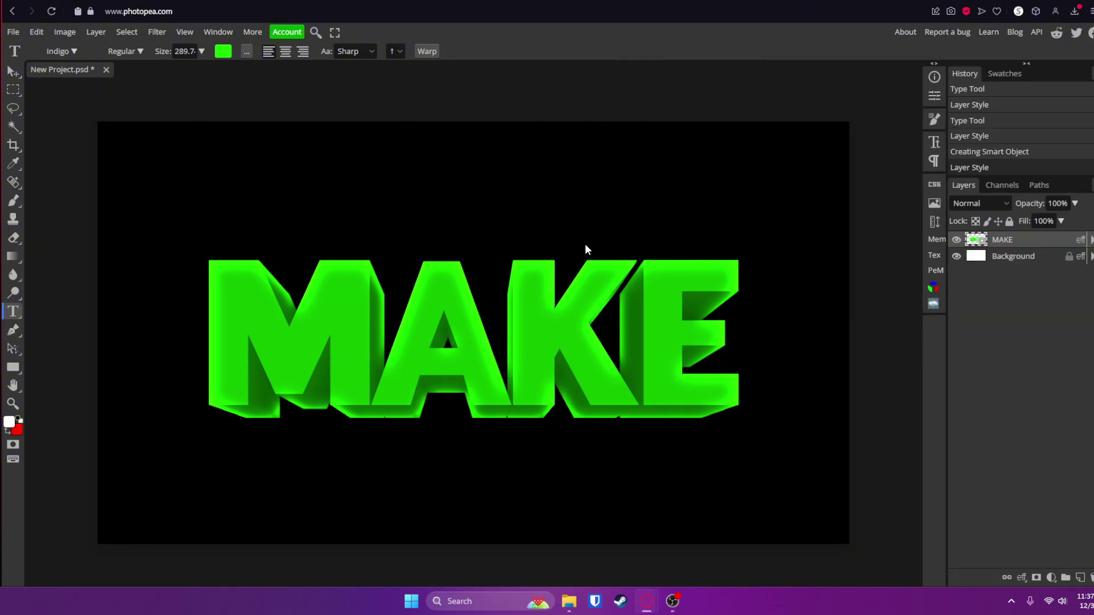
Change the Background's Color Overlay to white and return to the MAKE layer's styles.
{"action": "left_click", "coordinate": [1051, 259]}
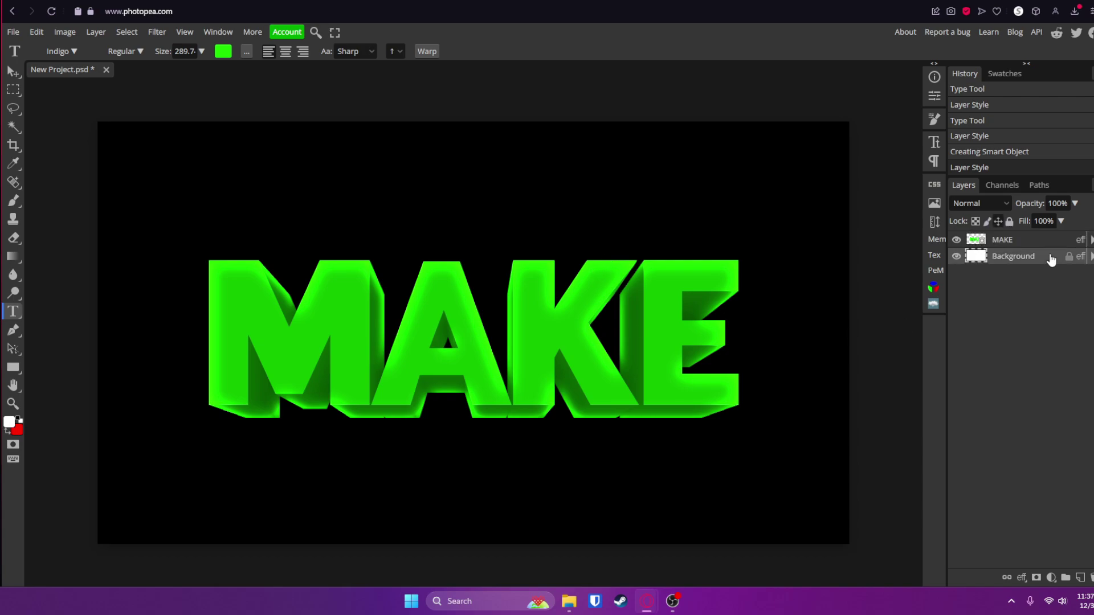
{"action": "double_click", "coordinate": [1051, 258]}
{"action": "left_click", "coordinate": [578, 218]}
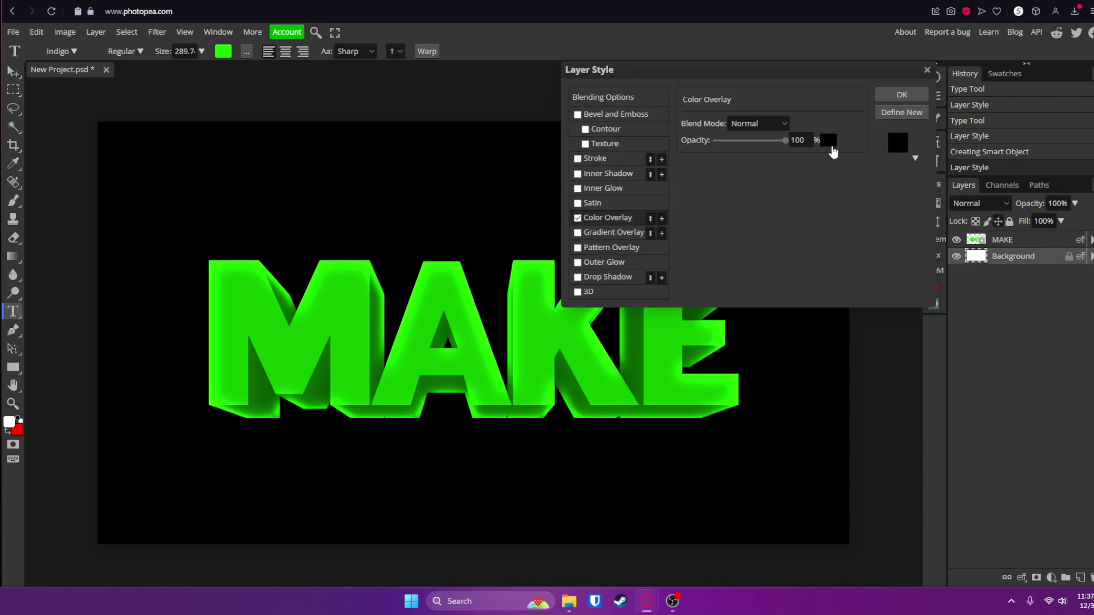
{"action": "left_click", "coordinate": [828, 140]}
{"action": "mouse_move", "coordinate": [256, 276]}
{"action": "left_mouse_down"}
{"action": "mouse_move", "coordinate": [242, 254]}
{"action": "mouse_move", "coordinate": [186, 264]}
{"action": "mouse_move", "coordinate": [159, 206]}
{"action": "left_mouse_up"}
{"action": "left_click", "coordinate": [440, 231]}
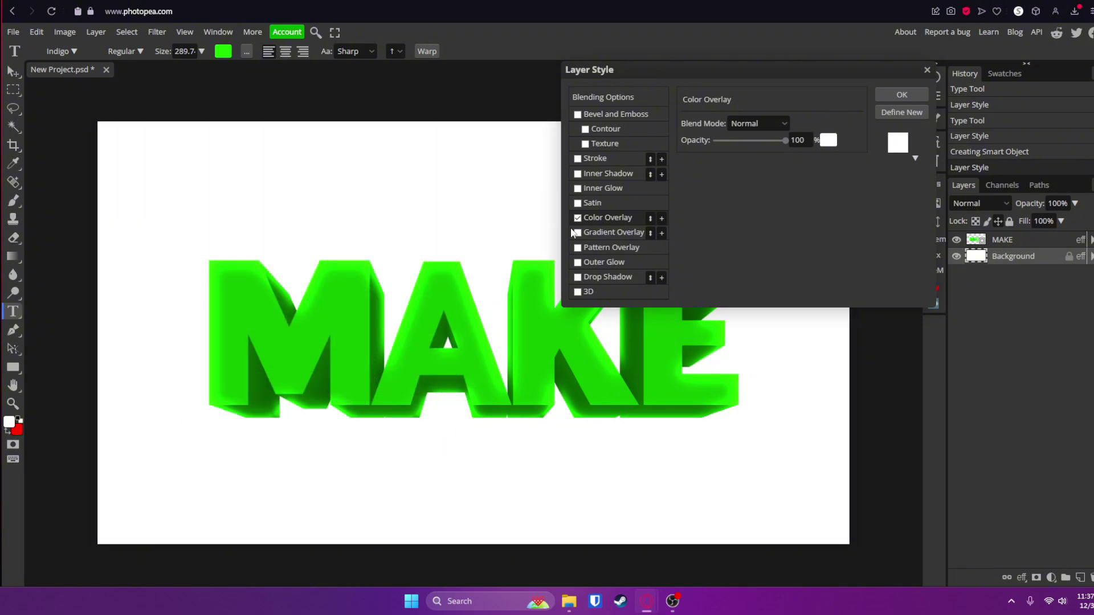
{"action": "left_click", "coordinate": [1015, 240]}
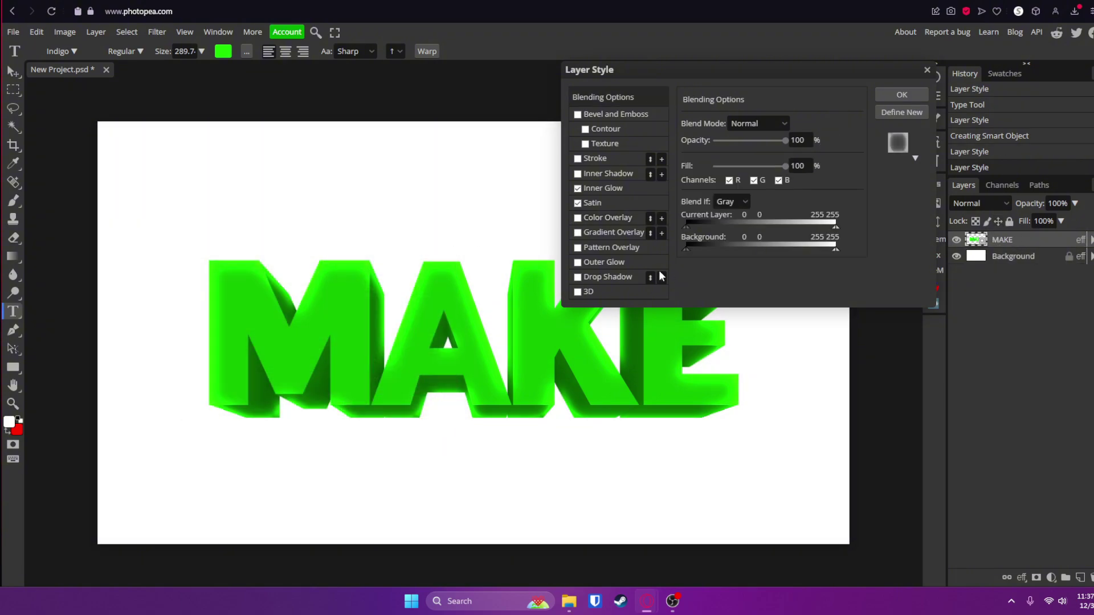
Give MAKE a 90° drop shadow with 14 px distance, 11% spread, 15 px size and 39% opacity.
{"action": "left_click", "coordinate": [609, 277]}
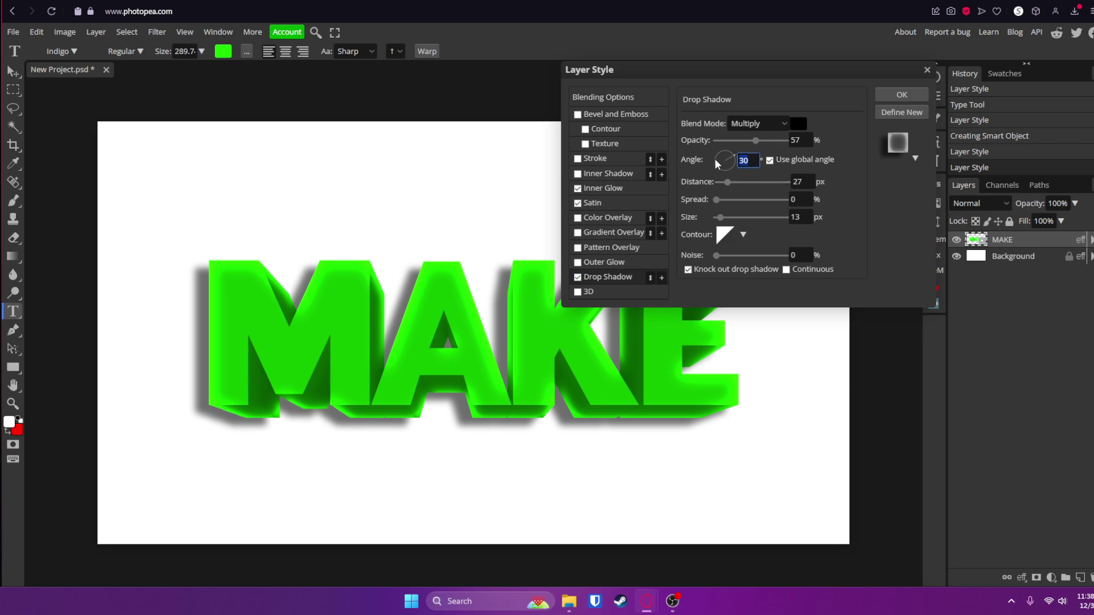
{"action": "type", "text": "90"}
{"action": "left_click_drag", "start_coordinate": [727, 183], "coordinate": [724, 187]}
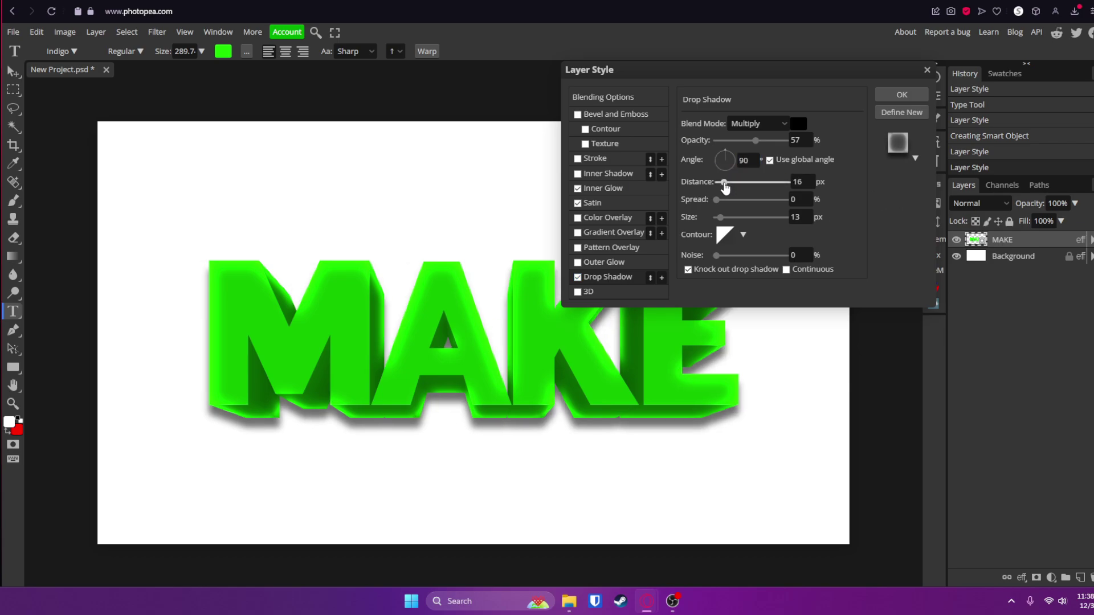
{"action": "left_click", "coordinate": [723, 199]}
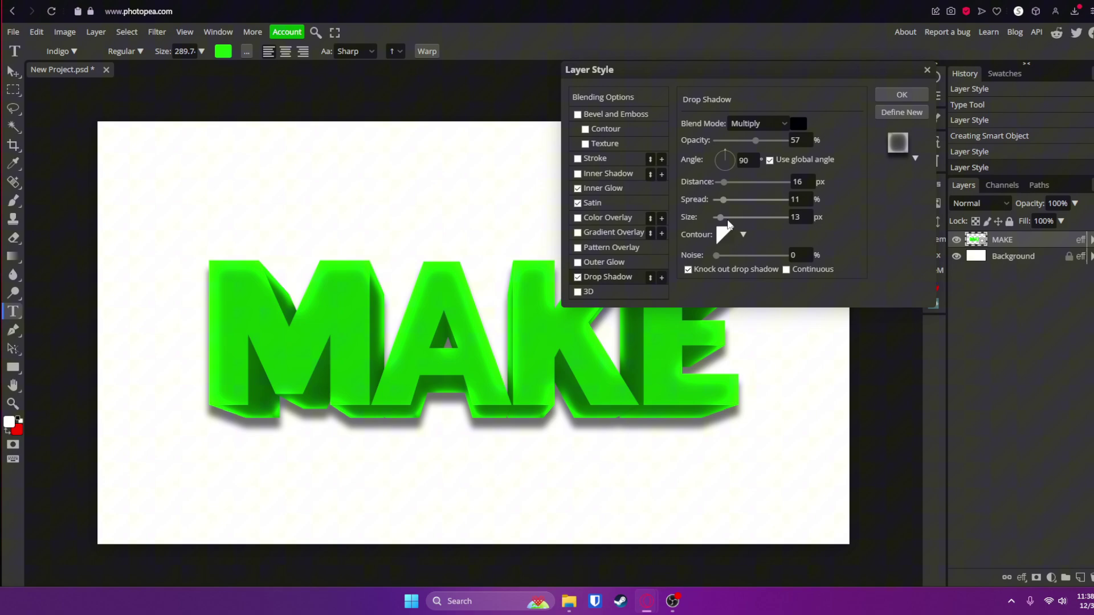
{"action": "left_click", "coordinate": [721, 217]}
{"action": "left_click", "coordinate": [722, 182]}
{"action": "left_click", "coordinate": [743, 141]}
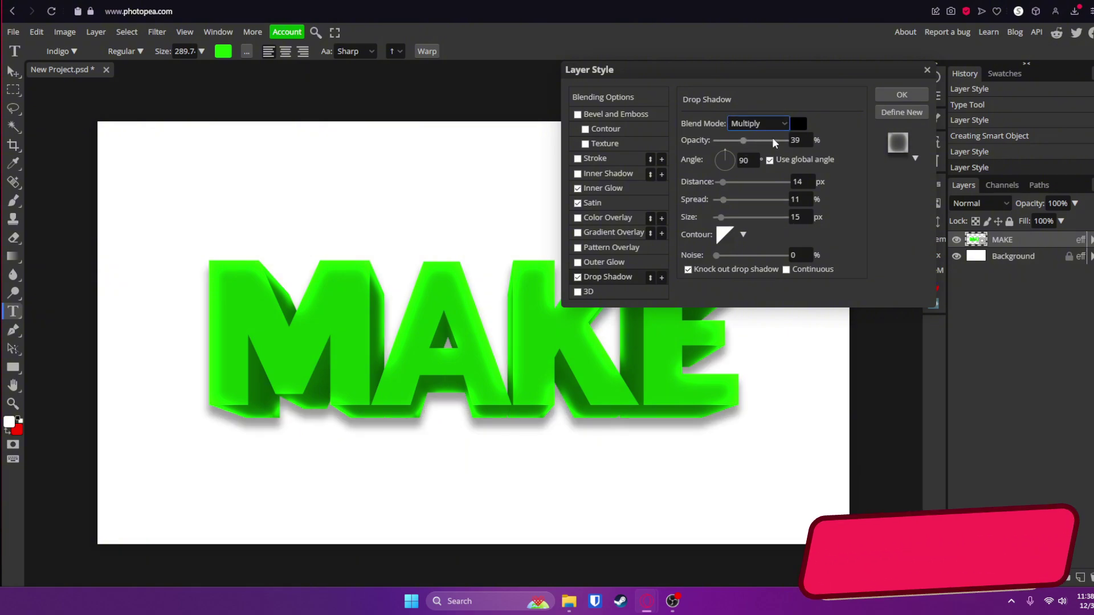
{"action": "left_click", "coordinate": [900, 96]}
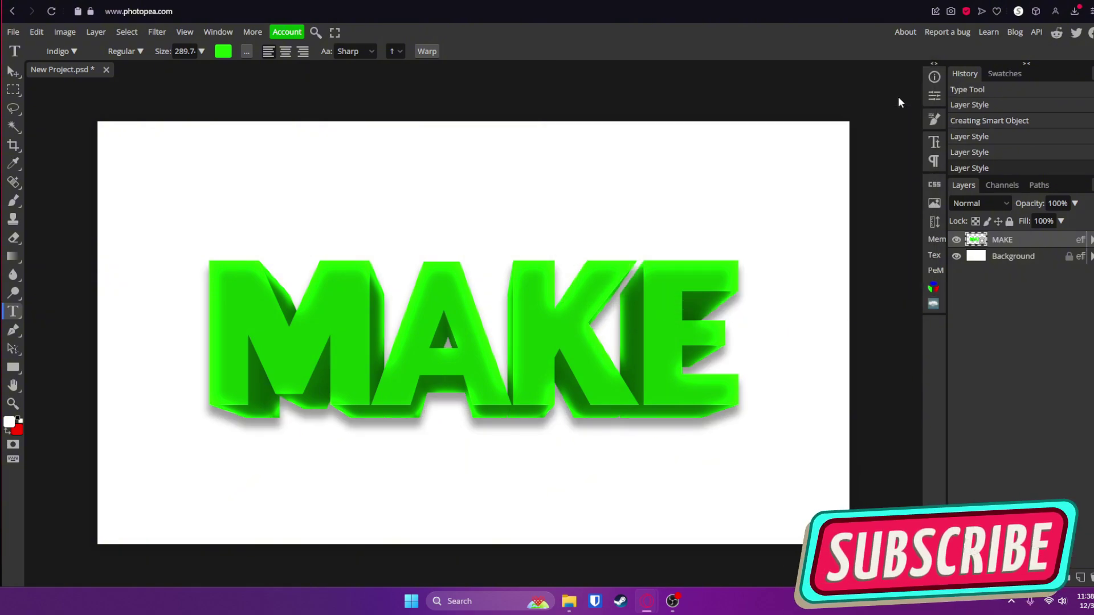